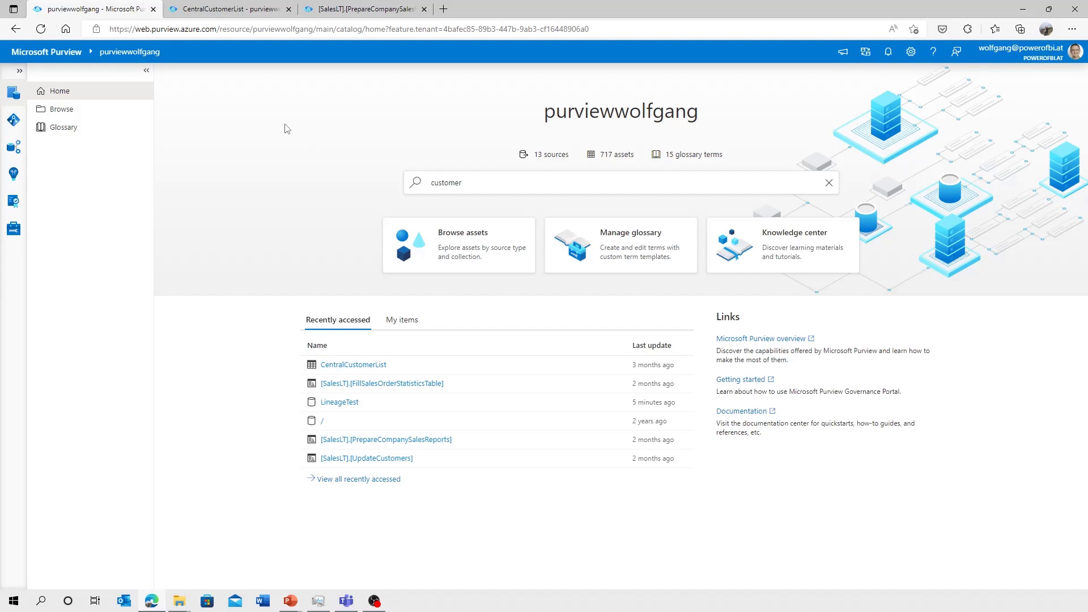
Switch to the browser tab holding the CentralCustomerList edit form.
key(ctrl+Tab)
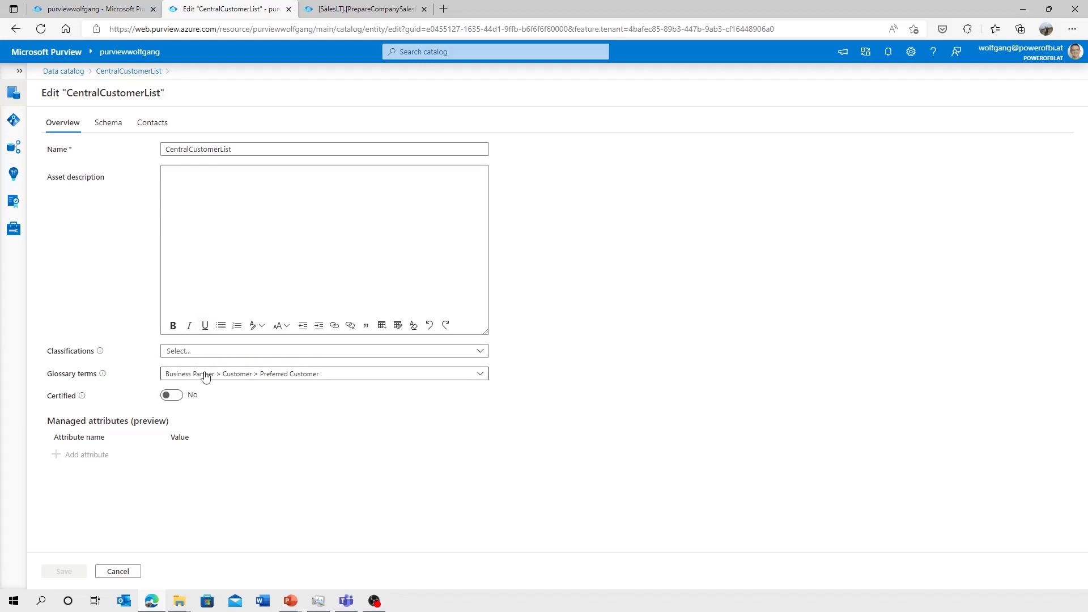
Check the CentralCustomerList schema and overview, then return to the purviewwolfgang home page tab.
click(109, 126)
click(74, 129)
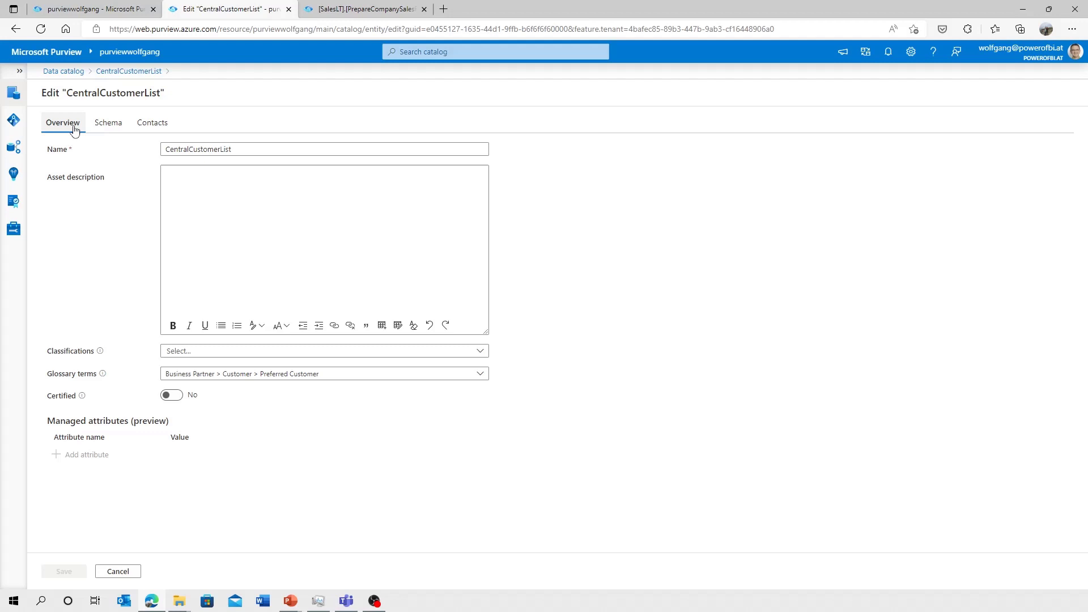
click(101, 11)
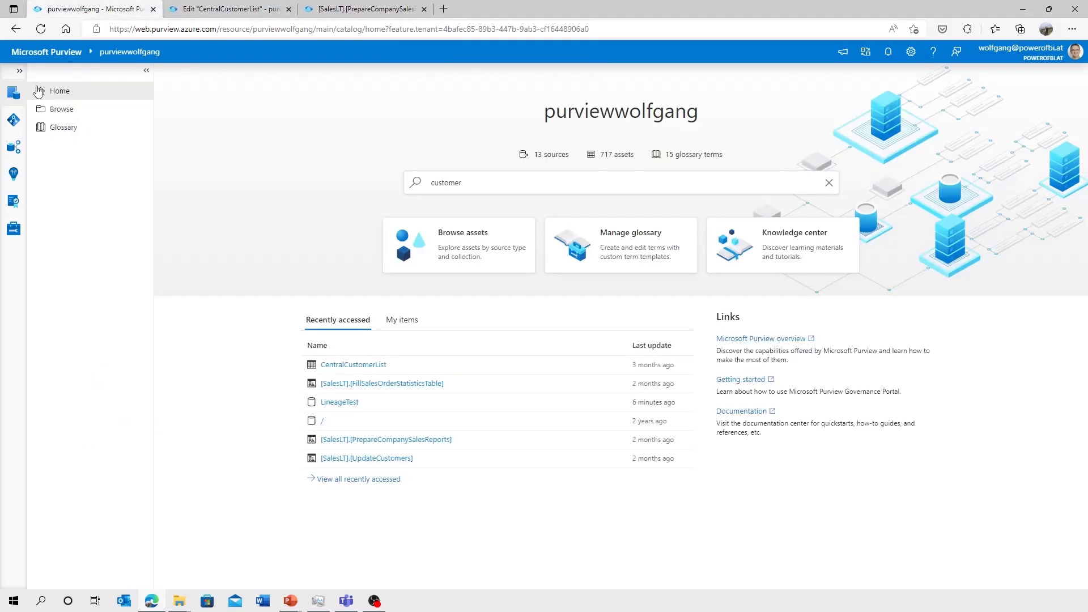
Open Managed attributes (preview) under Data map and show the New menu's creation options.
click(13, 120)
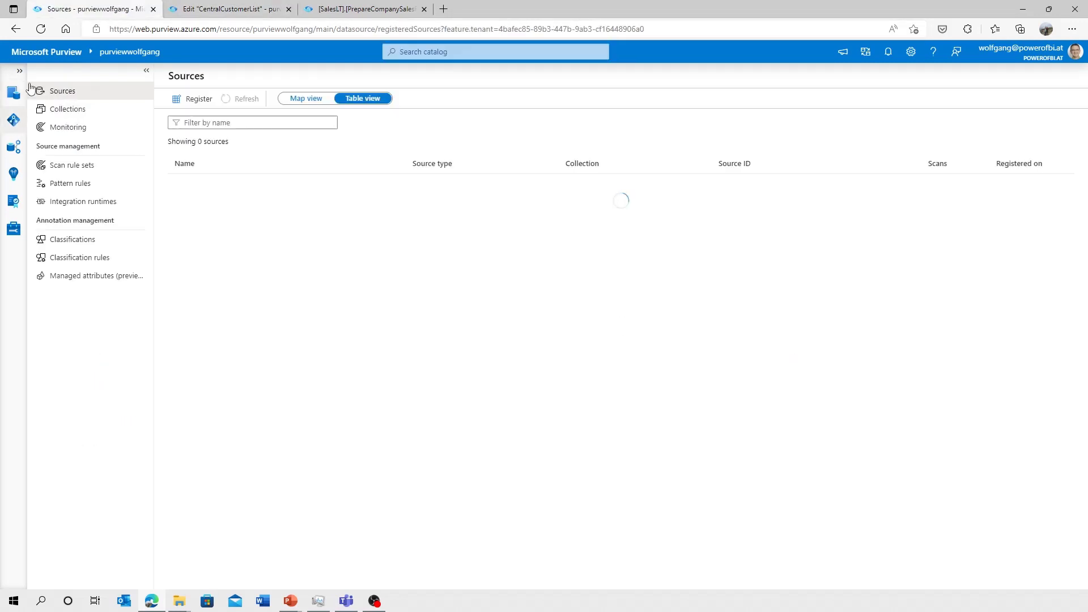
click(77, 278)
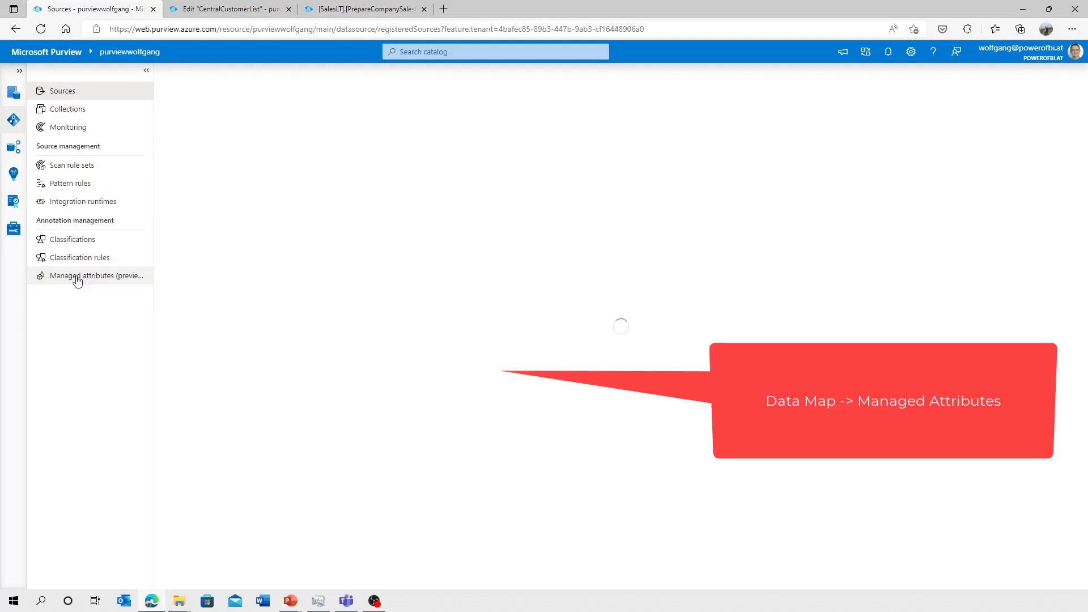
click(20, 69)
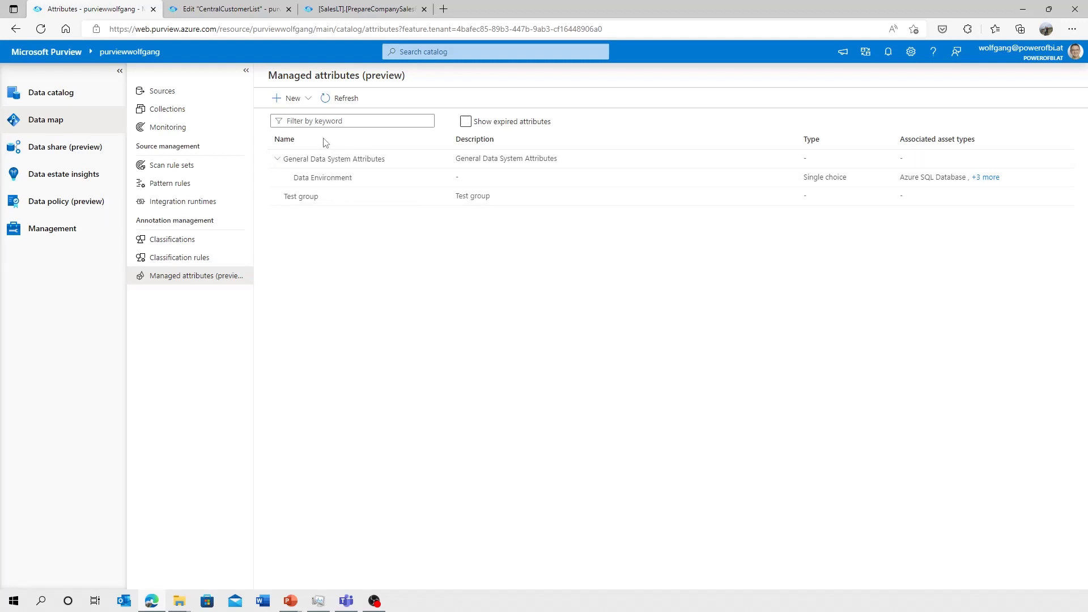
mouse_move(317, 173)
mouse_down()
mouse_move(319, 183)
mouse_move(319, 170)
mouse_up()
click(306, 100)
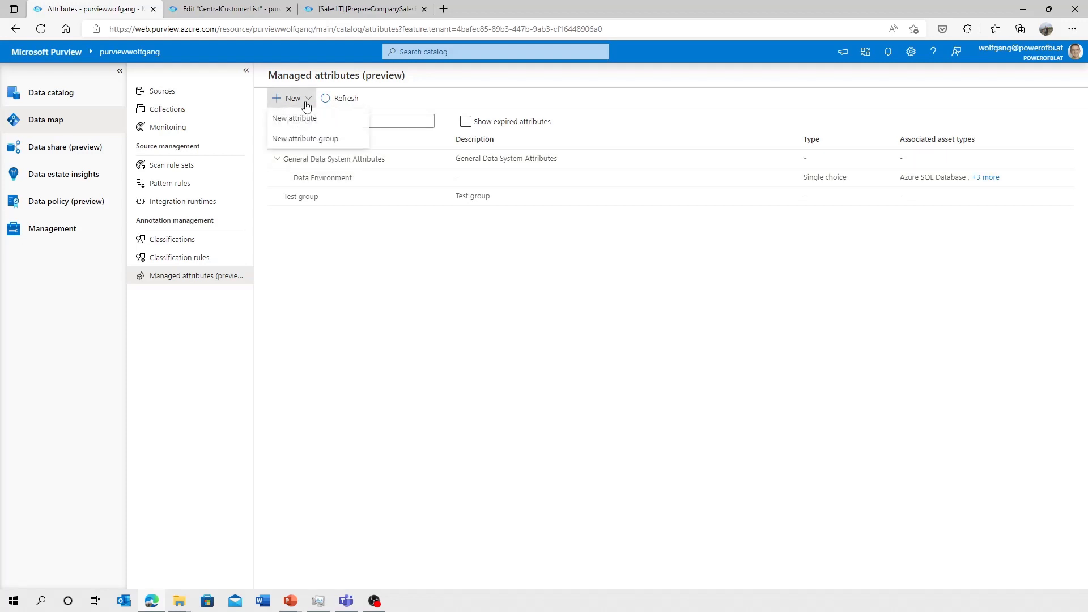
Create a new managed attribute group named Business Logic Attributes Group.
click(311, 139)
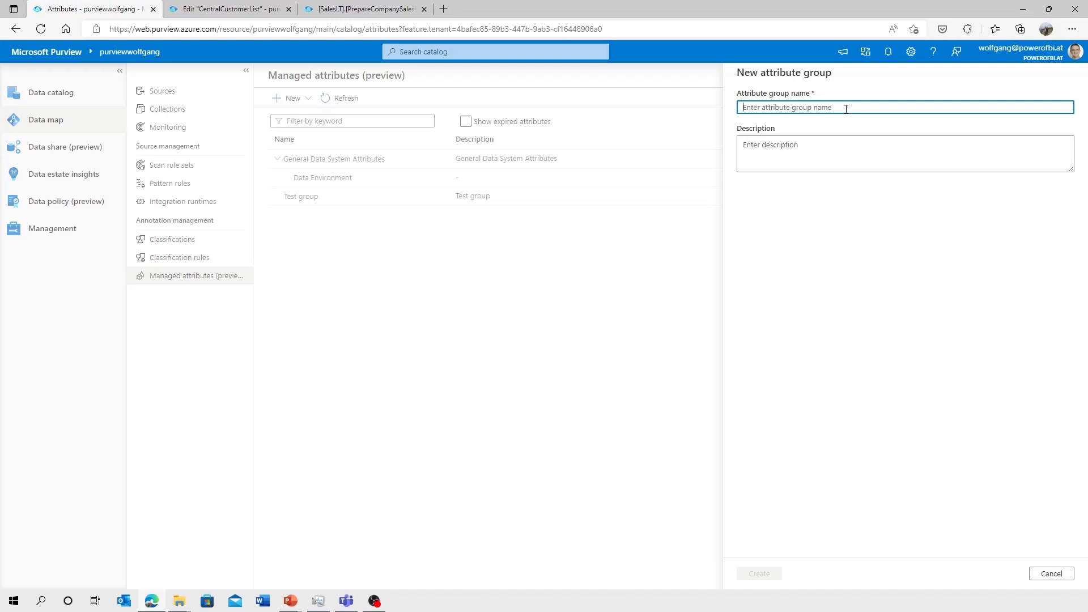
text(Business)
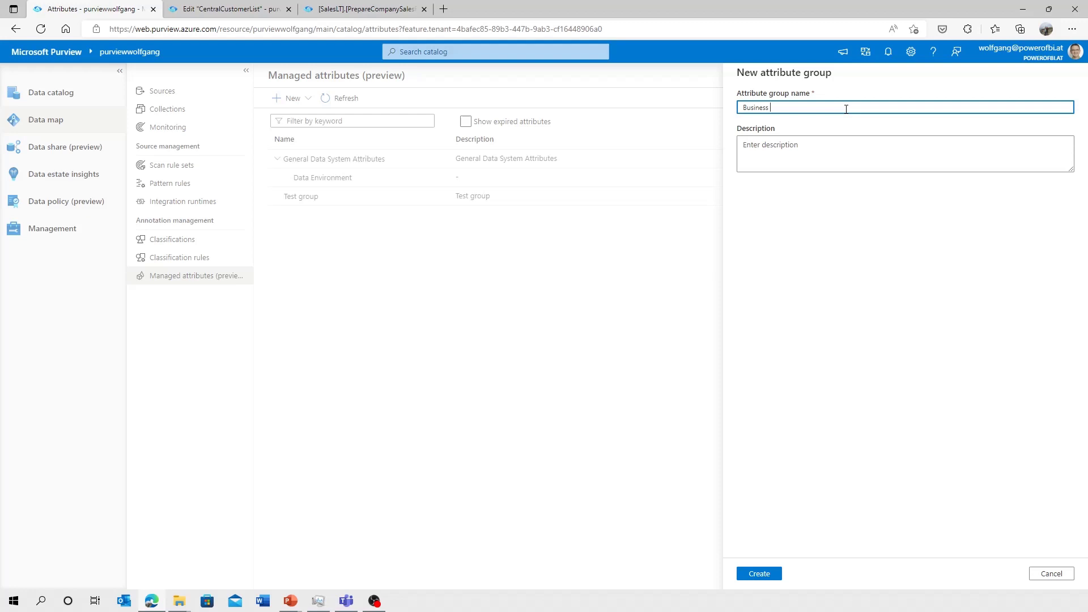
text( Logic Attribut)
text(es)
text(Group)
text(s)
click(760, 573)
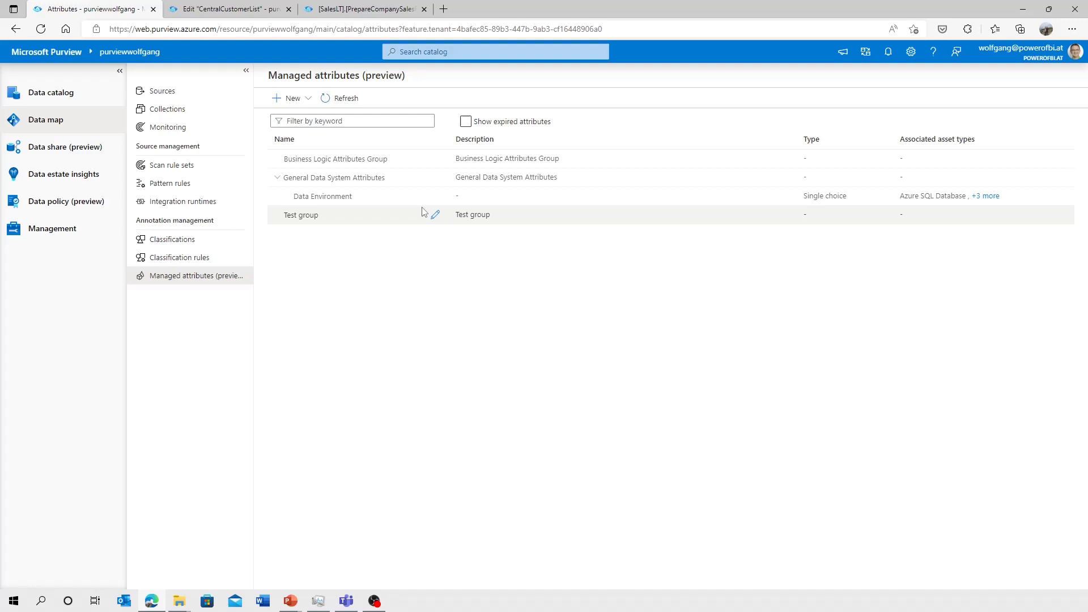
Start a new attribute named Business Logic Owner, assigned to Business Logic Attributes Group.
click(308, 104)
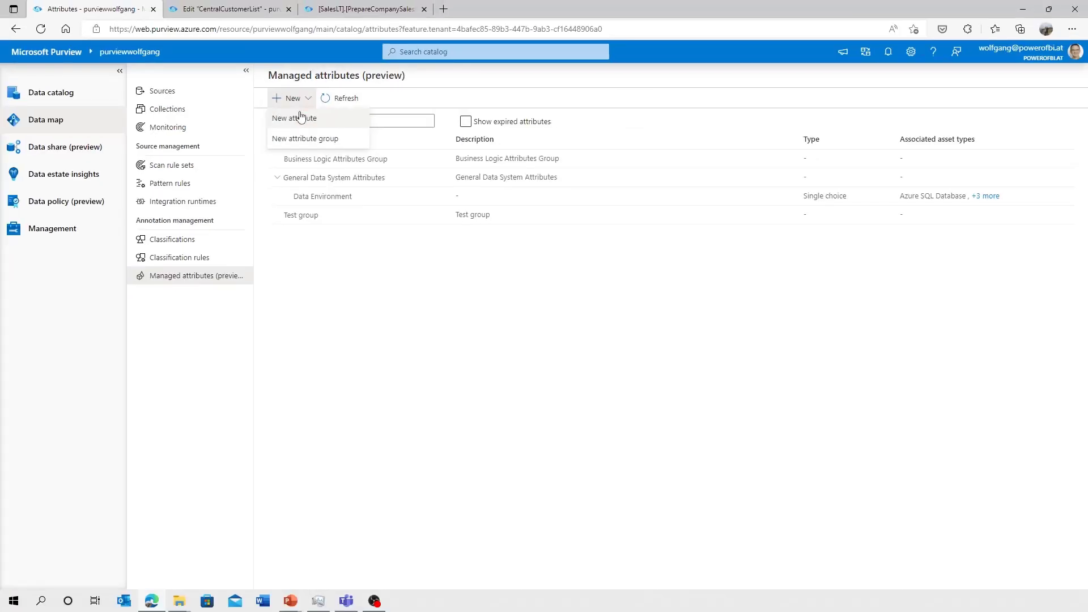
click(300, 118)
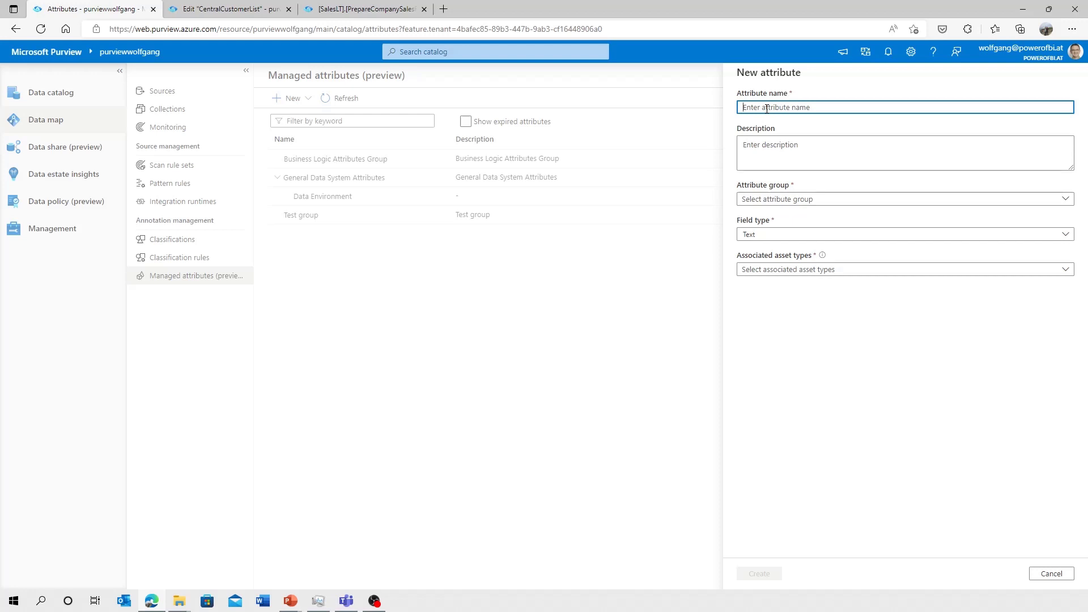
text(Business Logic Owner)
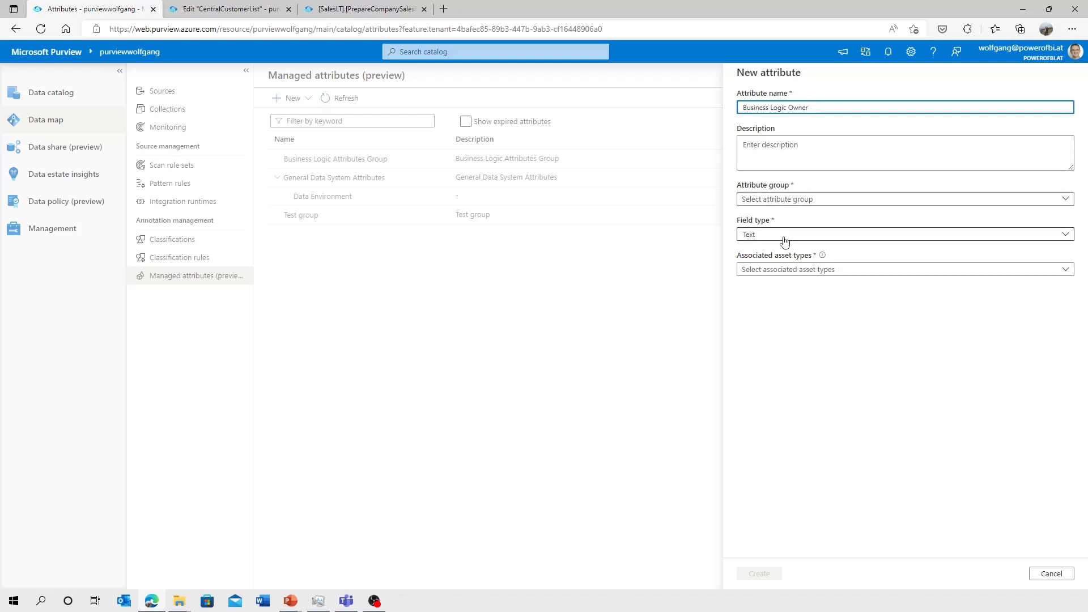
click(787, 203)
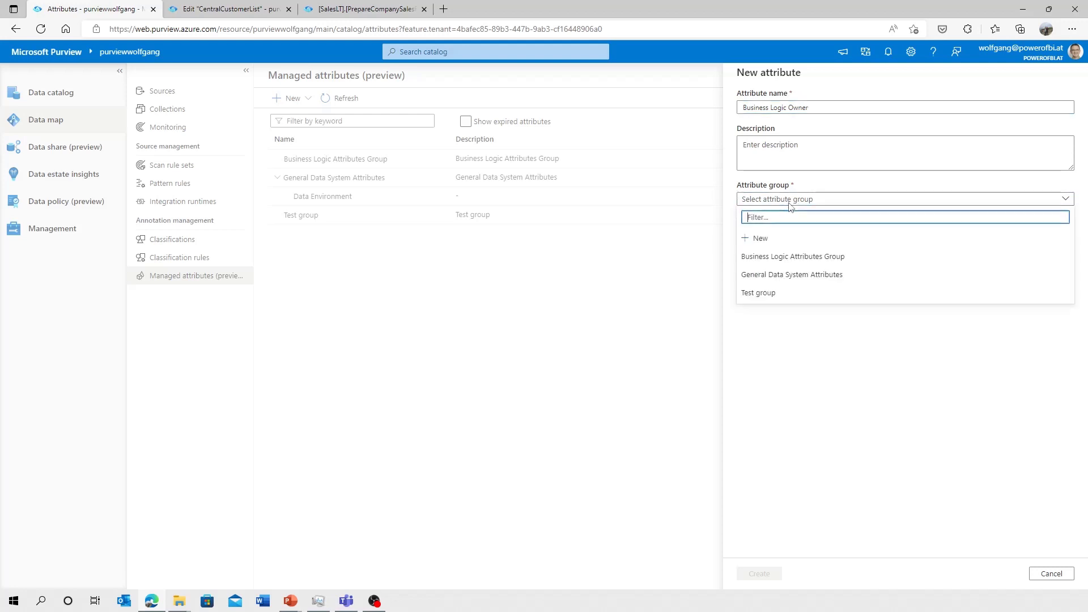
click(777, 257)
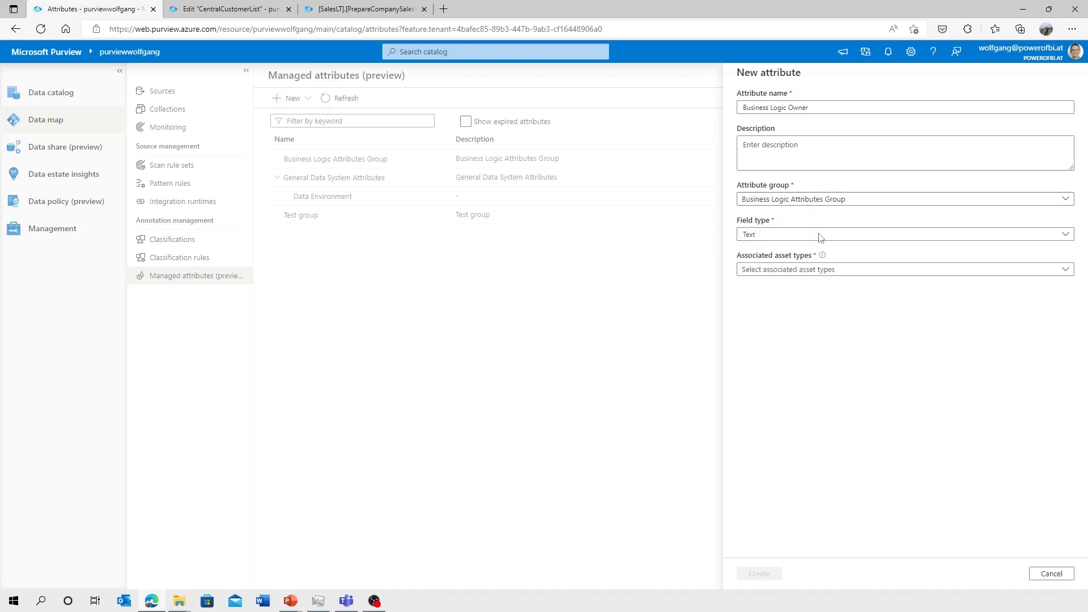
click(788, 236)
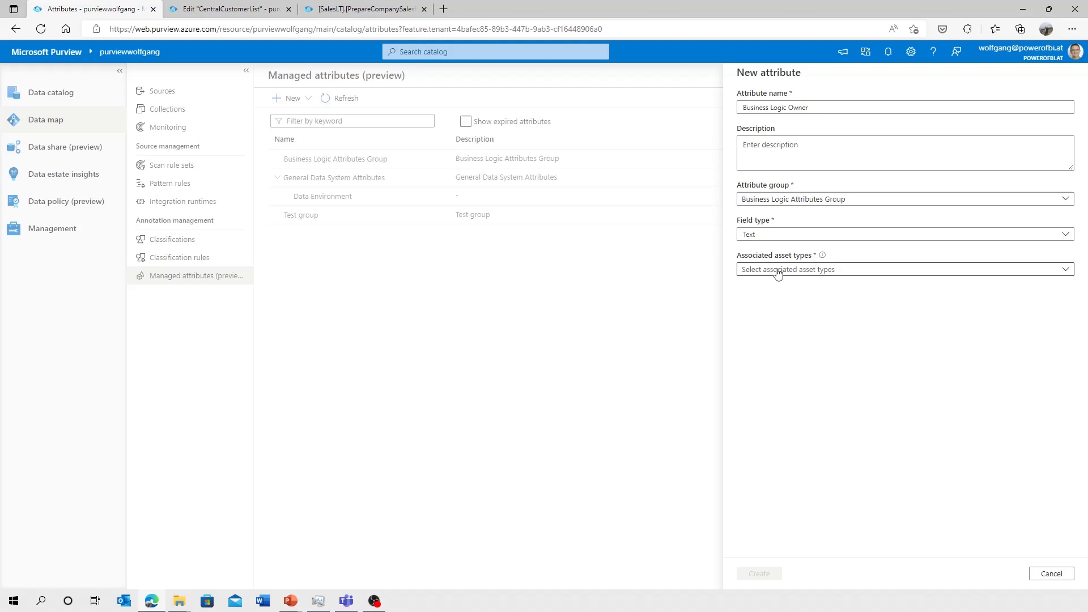
Make Business Logic Owner a Single choice field with choices Vendor and Custom (in-house).
click(752, 236)
click(762, 271)
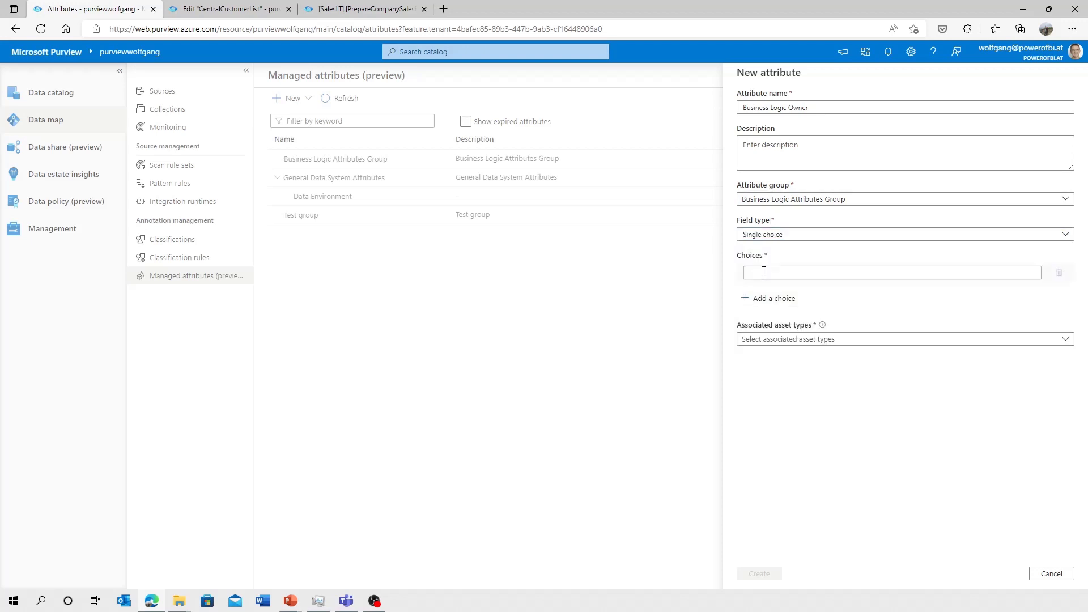
click(761, 273)
text(Vendor)
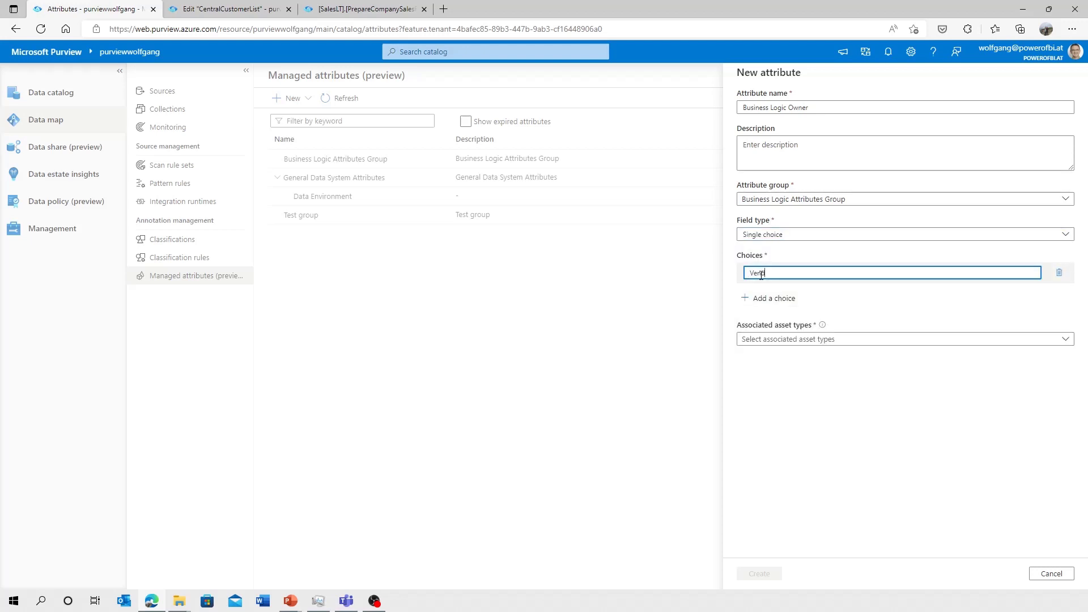
click(778, 301)
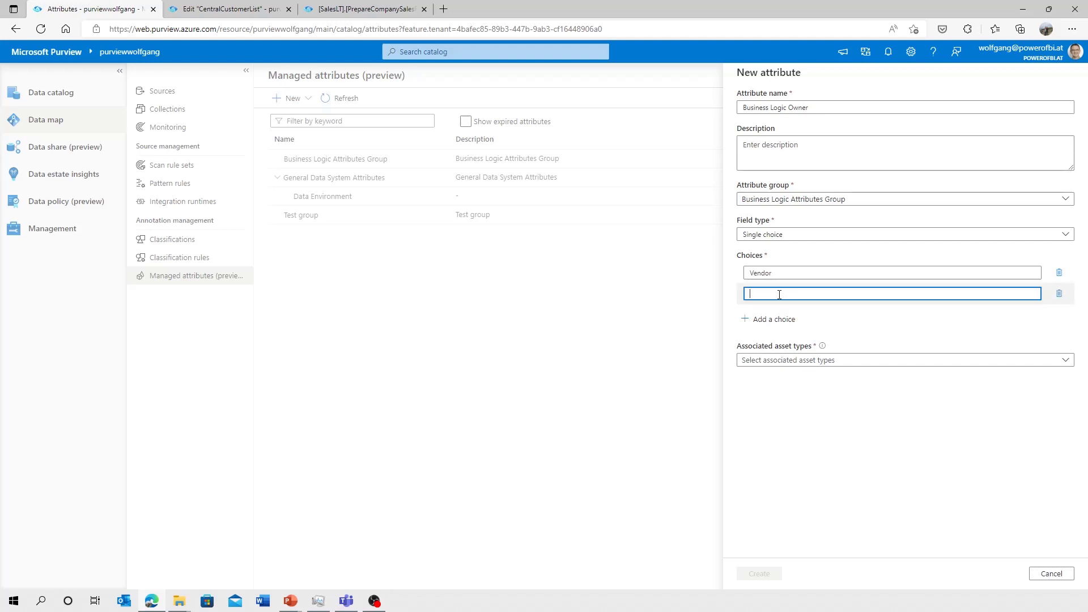
text(Custom ()
text(in-hjopu)
key(BackSpace)
key(BackSpace)
key(BackSpace)
key(BackSpace)
text(ouse)
click(794, 364)
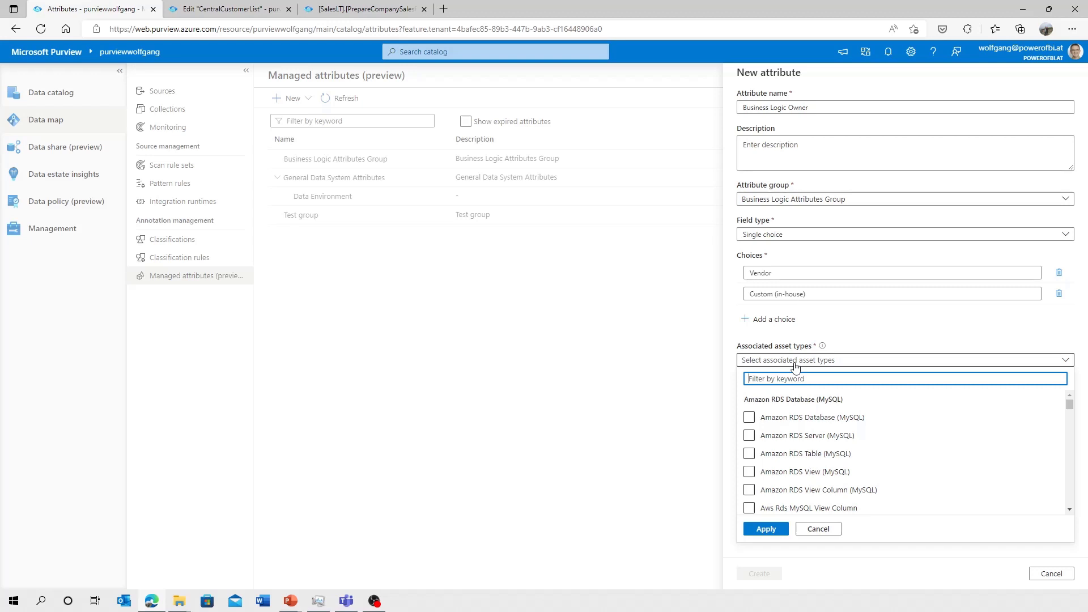
Apply Business Logic Owner to Azure SQL Stored Procedure assets and confirm the asset type.
text(procedure)
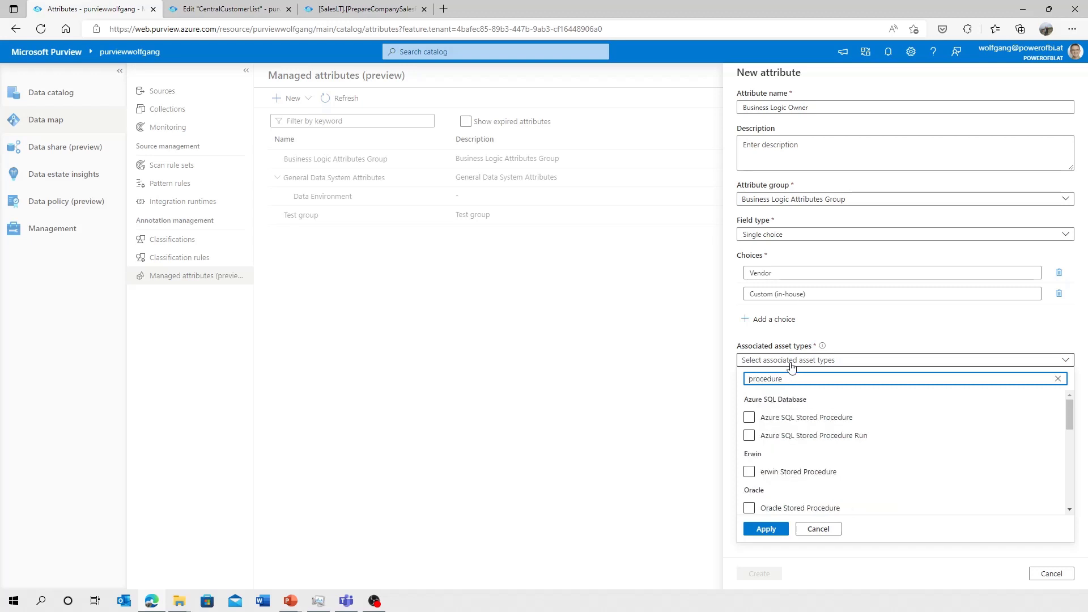
click(749, 418)
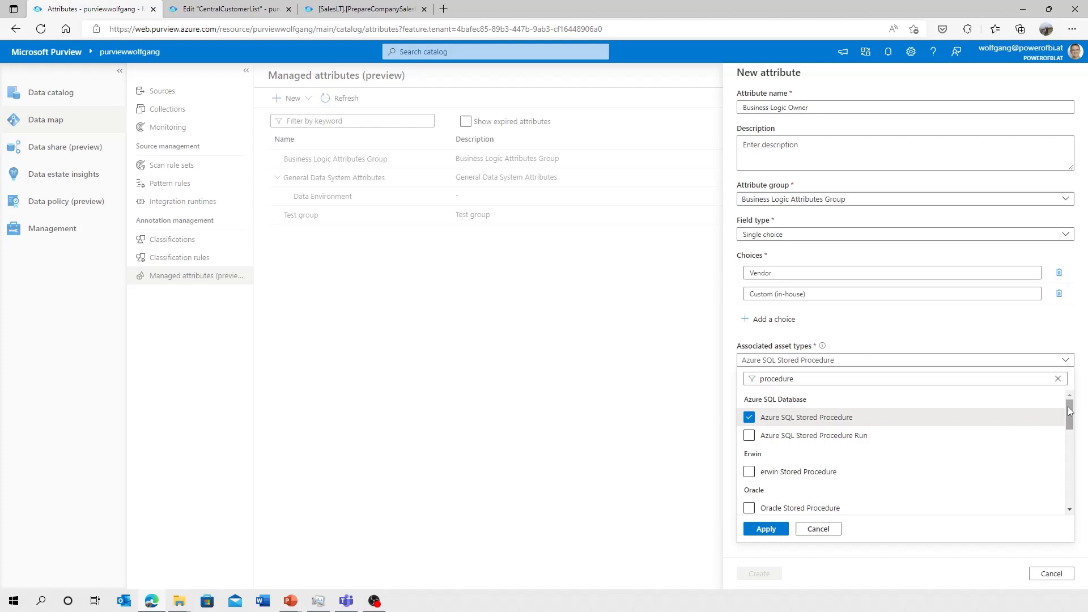
mouse_move(1069, 412)
mouse_down()
mouse_move(1069, 483)
mouse_move(1068, 408)
mouse_up()
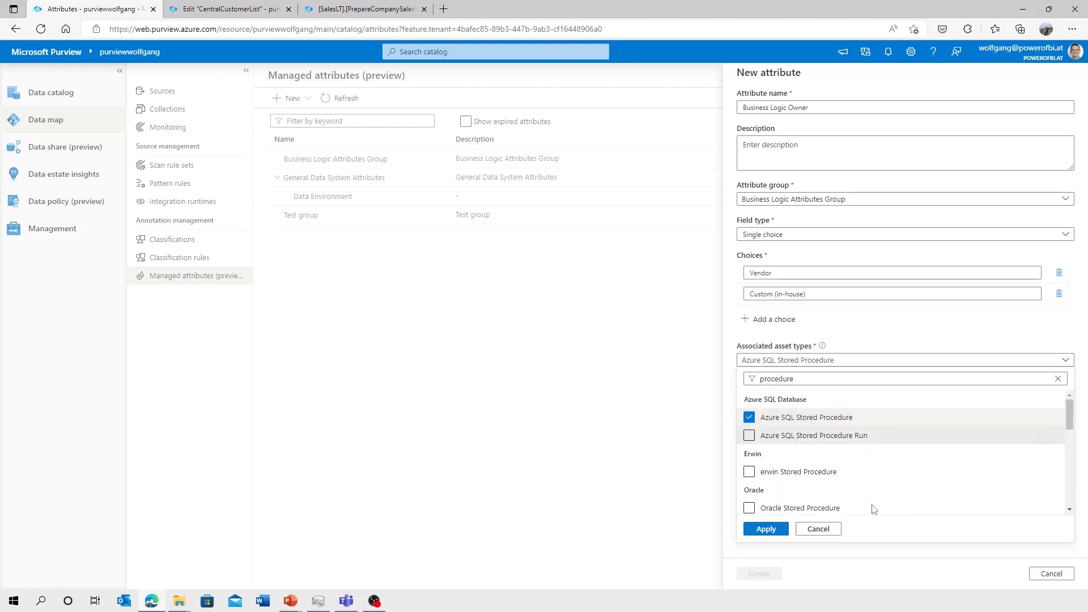
click(763, 530)
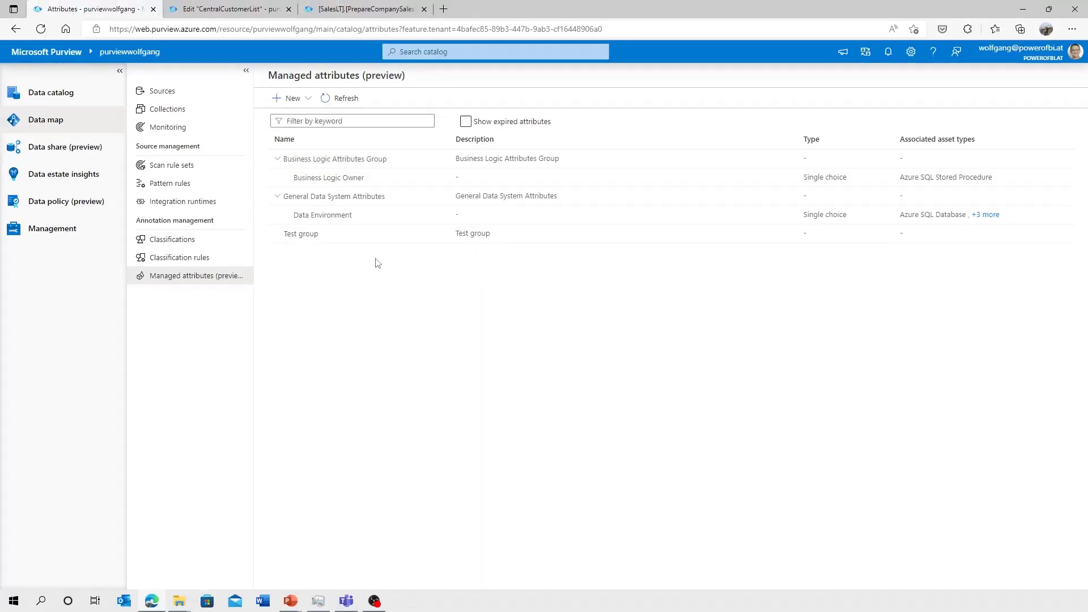
Start a Business Logic Description Text attribute in Business Logic Attributes Group.
click(294, 100)
click(296, 119)
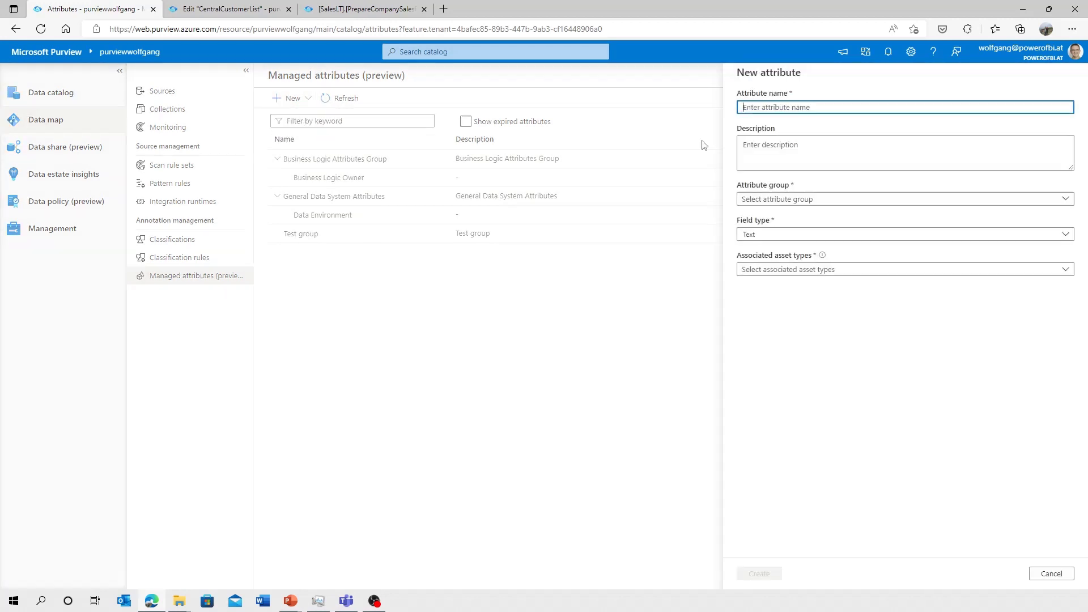
text(Business Logic Description)
key(Tab)
click(816, 199)
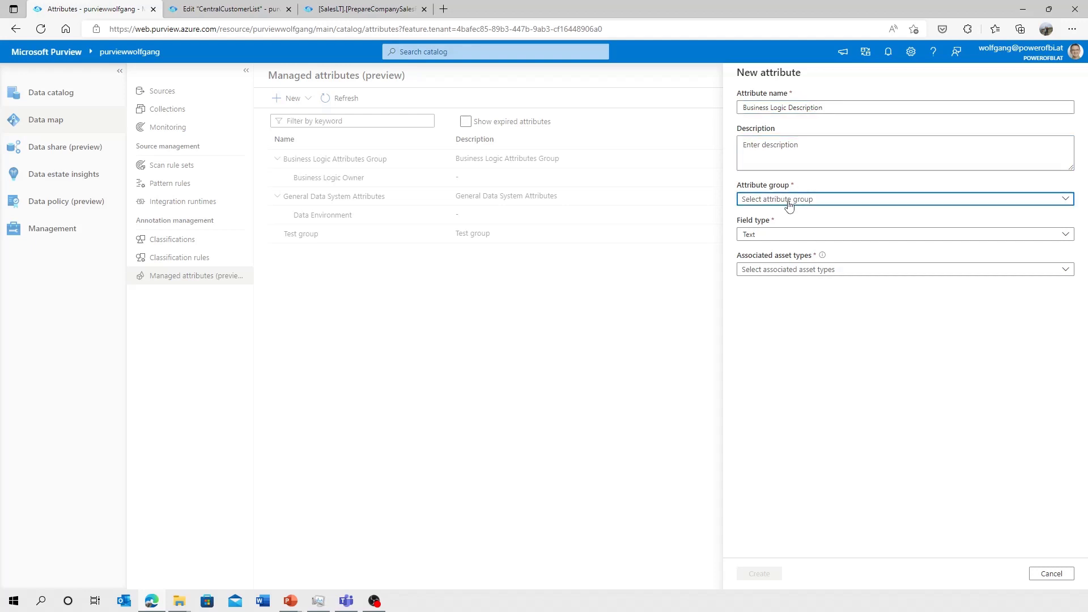
click(780, 258)
click(781, 234)
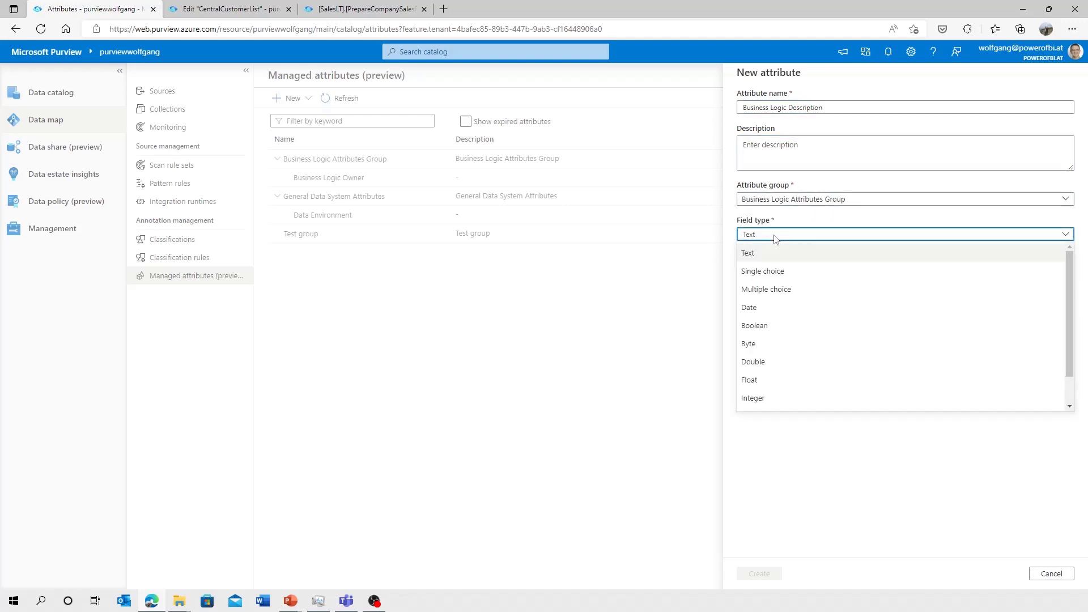
click(779, 248)
Associate Business Logic Description with Azure SQL Stored Procedure assets and create it.
click(784, 271)
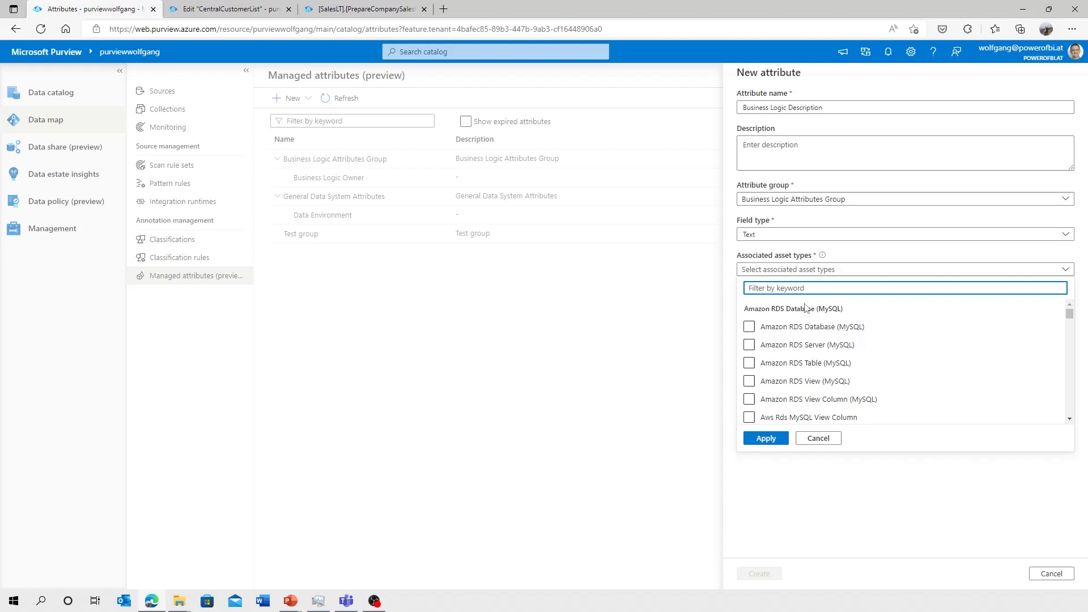
text(proced)
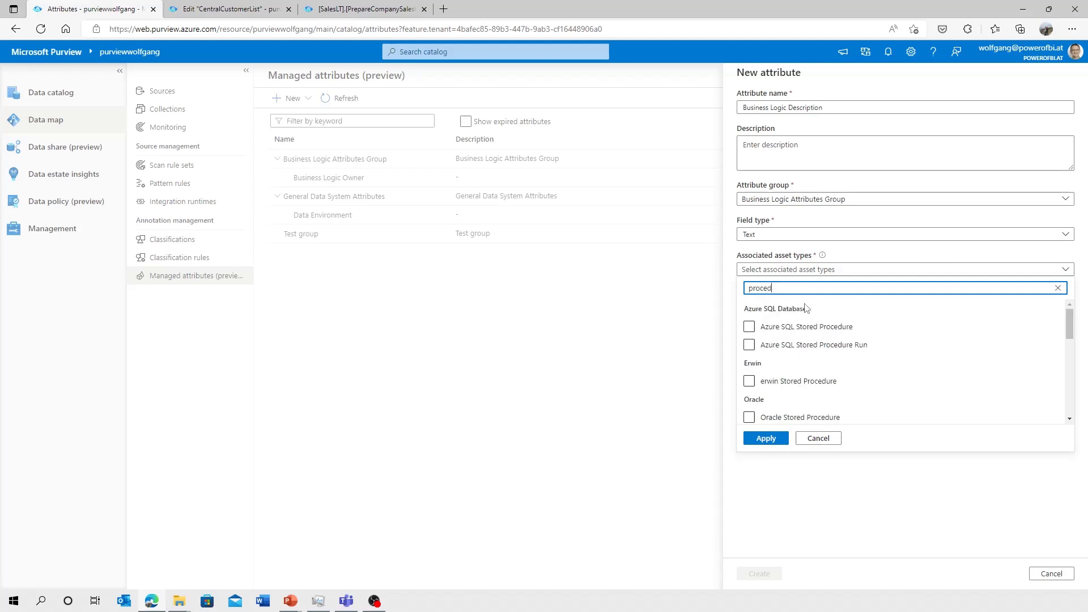
click(749, 327)
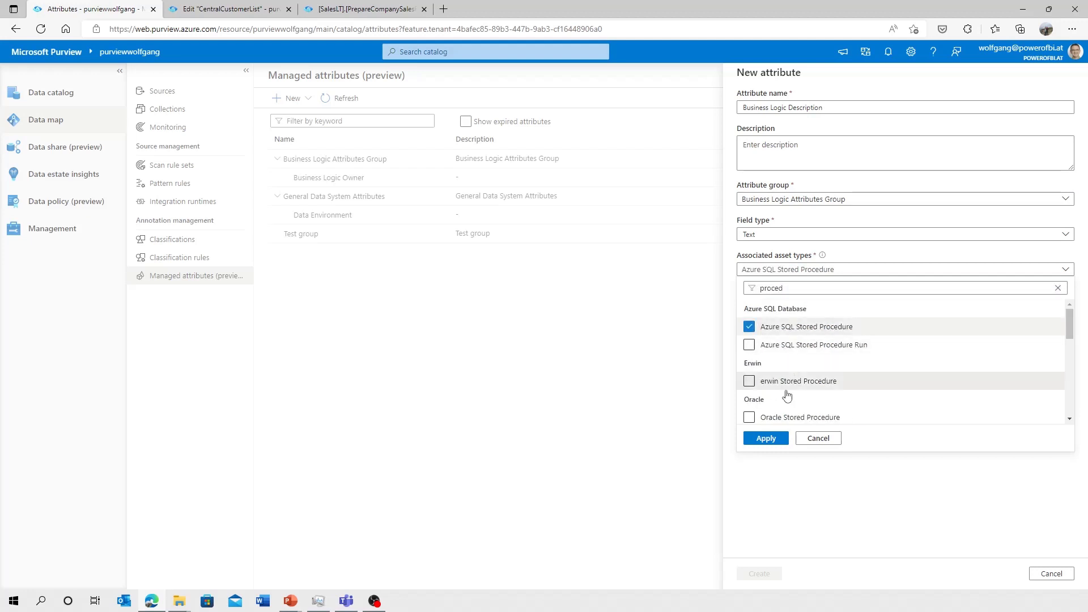
click(765, 437)
click(762, 573)
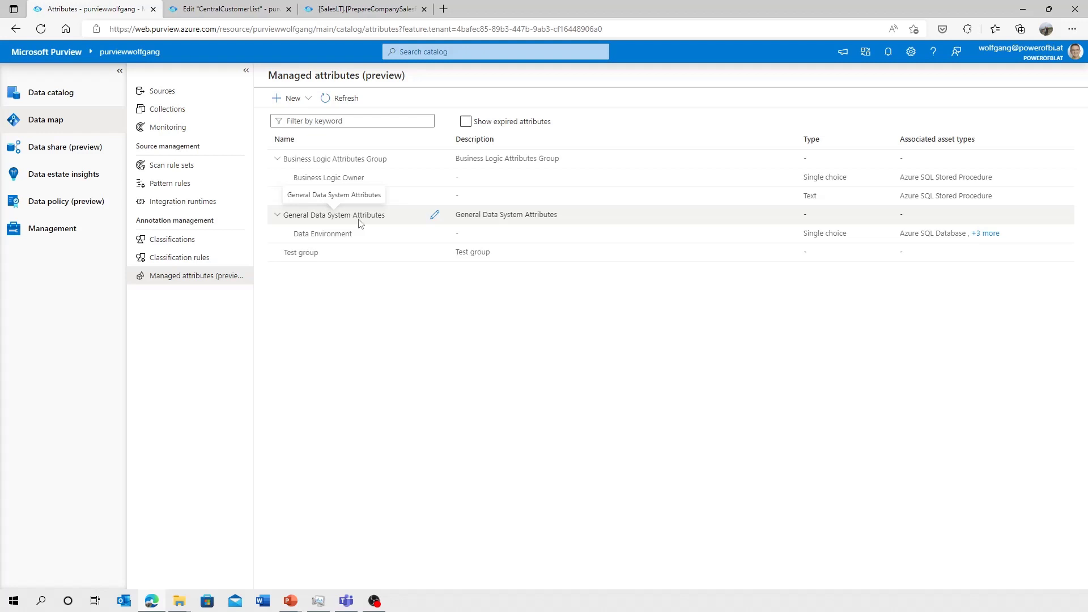
click(435, 234)
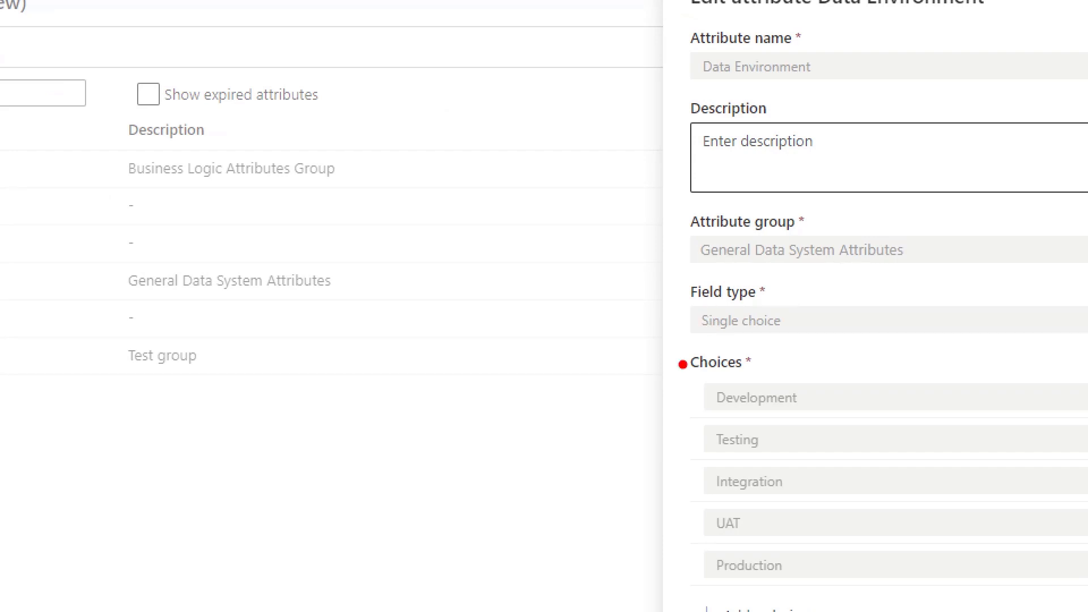
drag(730, 248, 730, 305)
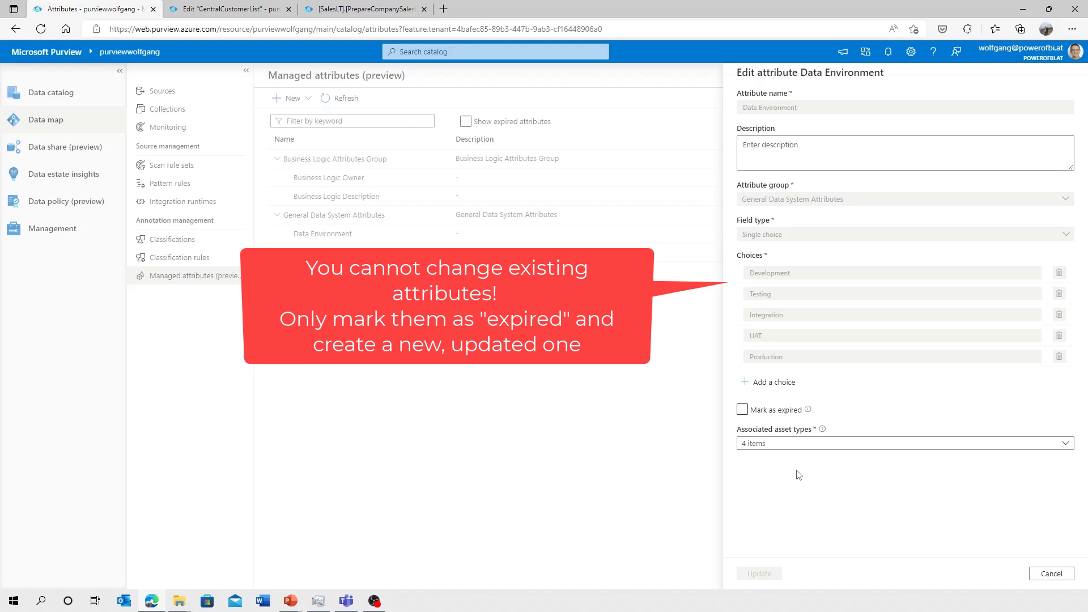
click(758, 415)
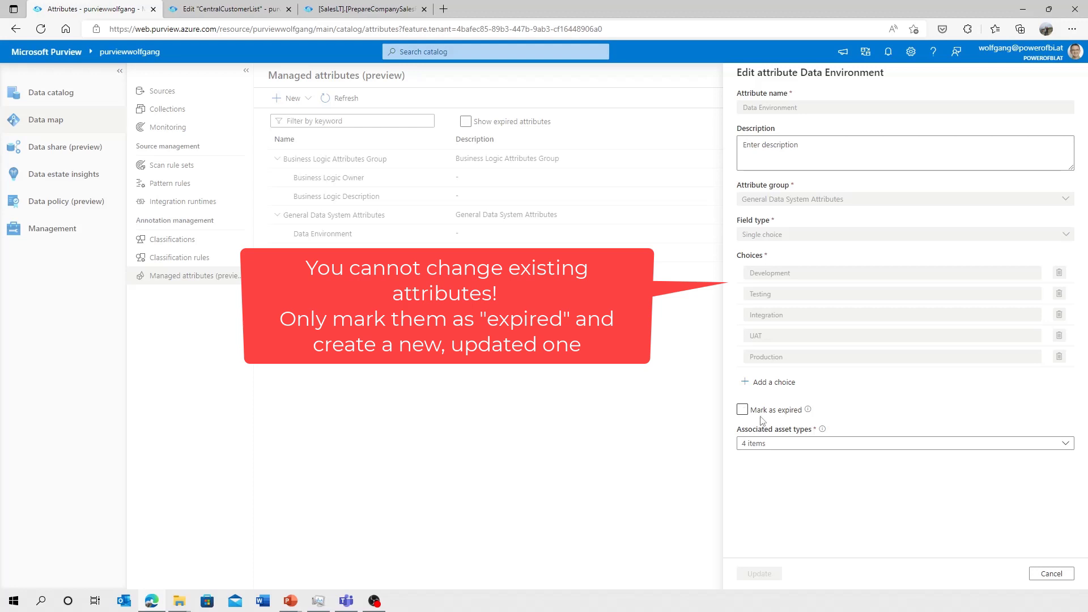
click(775, 444)
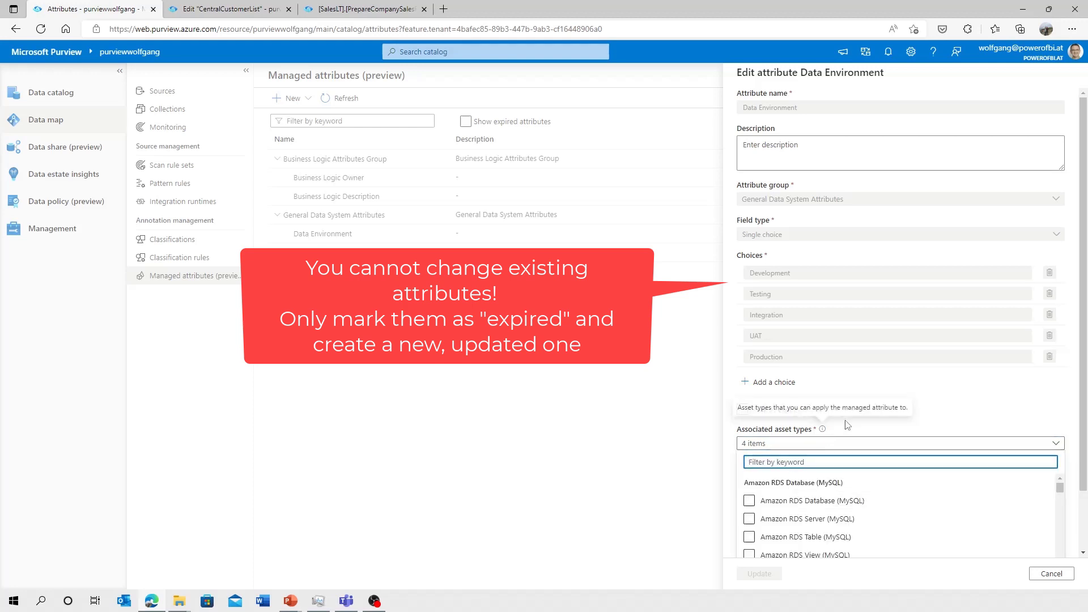
click(823, 443)
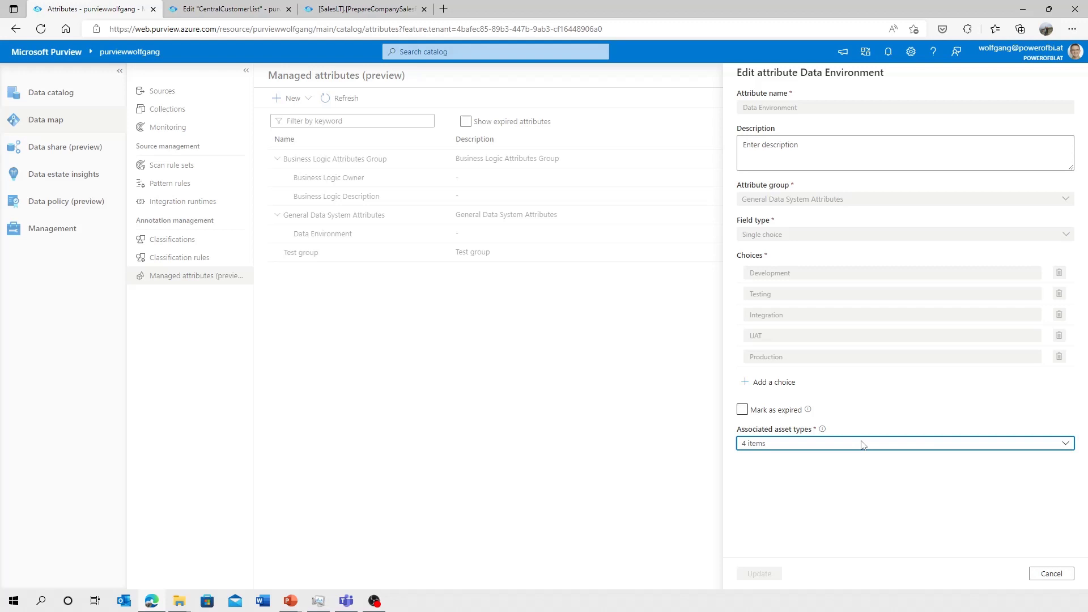
click(1051, 574)
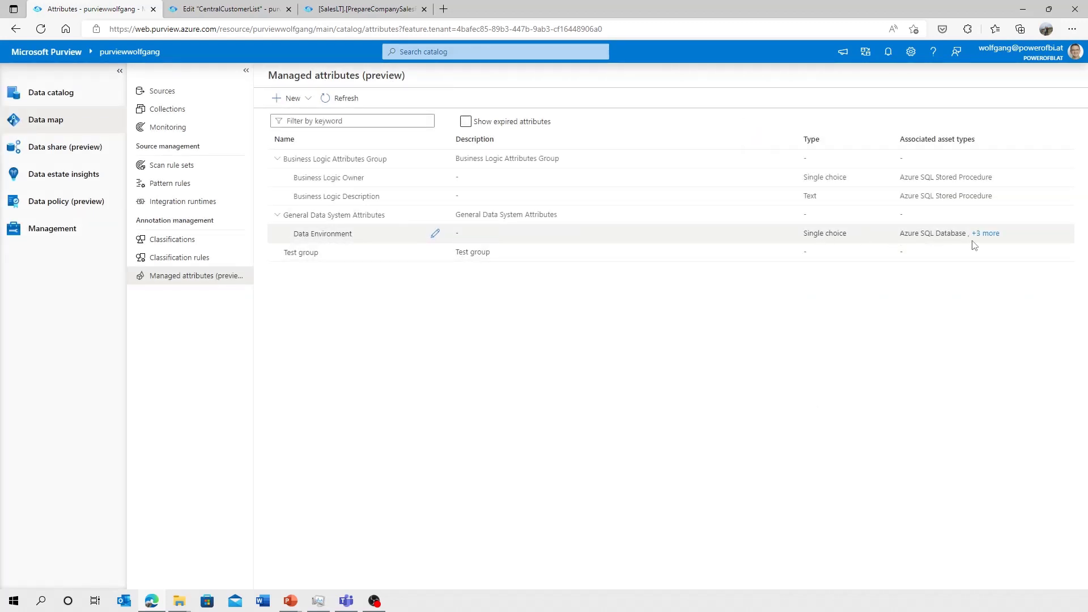
Switch to the tab with the [SalesLT].[PrepareCompanySalesReports] stored procedure asset page.
mouse_move(985, 239)
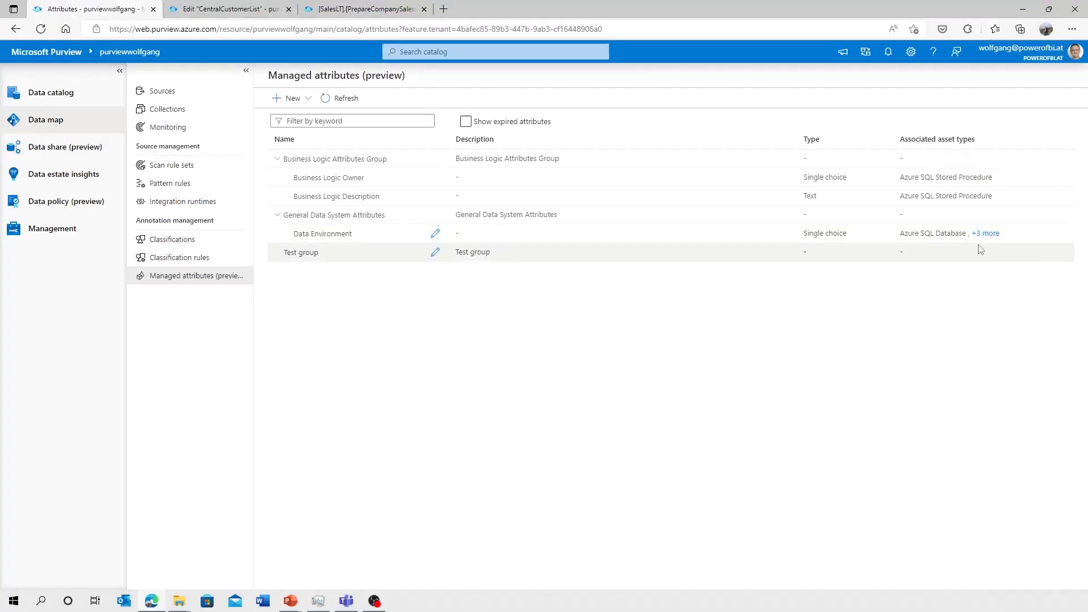
mouse_move(982, 236)
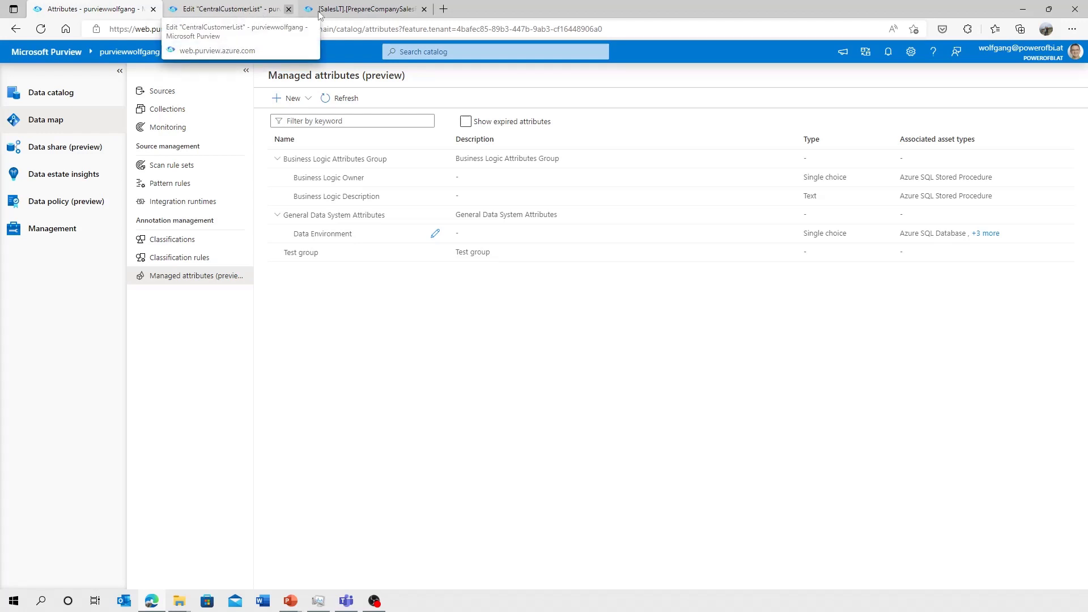
click(366, 10)
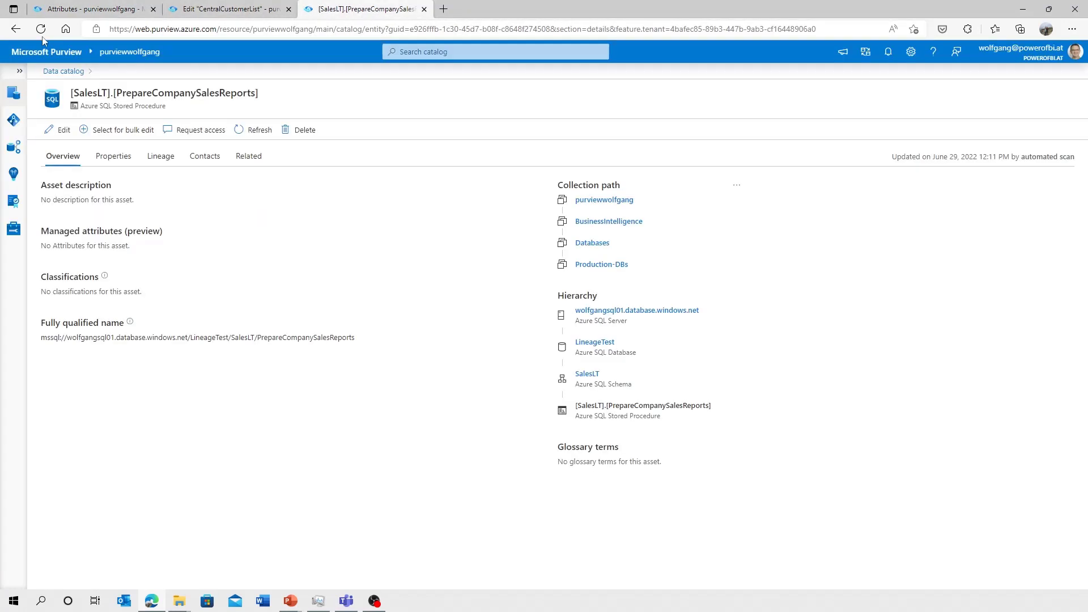
Refresh the [SalesLT].[PrepareCompanySalesReports] asset page and open its edit form.
click(49, 34)
click(58, 130)
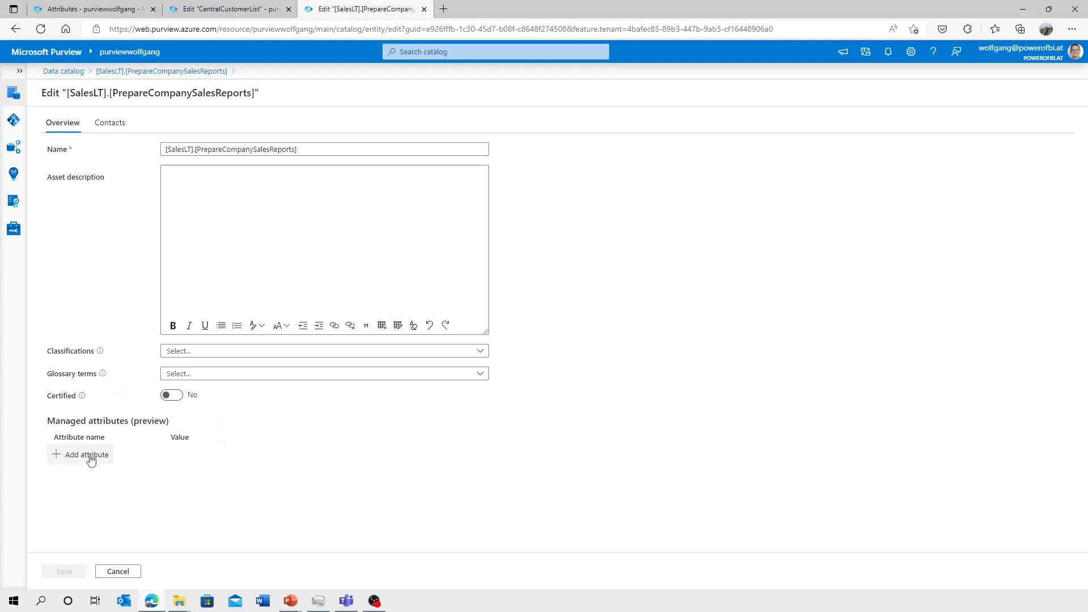
Add the Business Logic Owner managed attribute to the stored procedure with value Vendor.
click(85, 455)
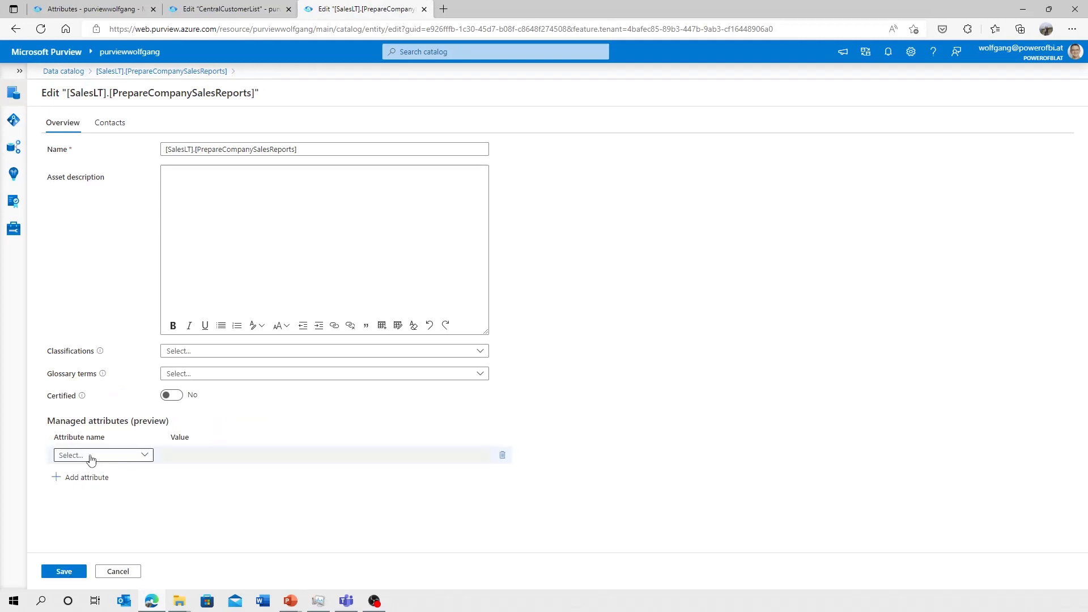
click(133, 456)
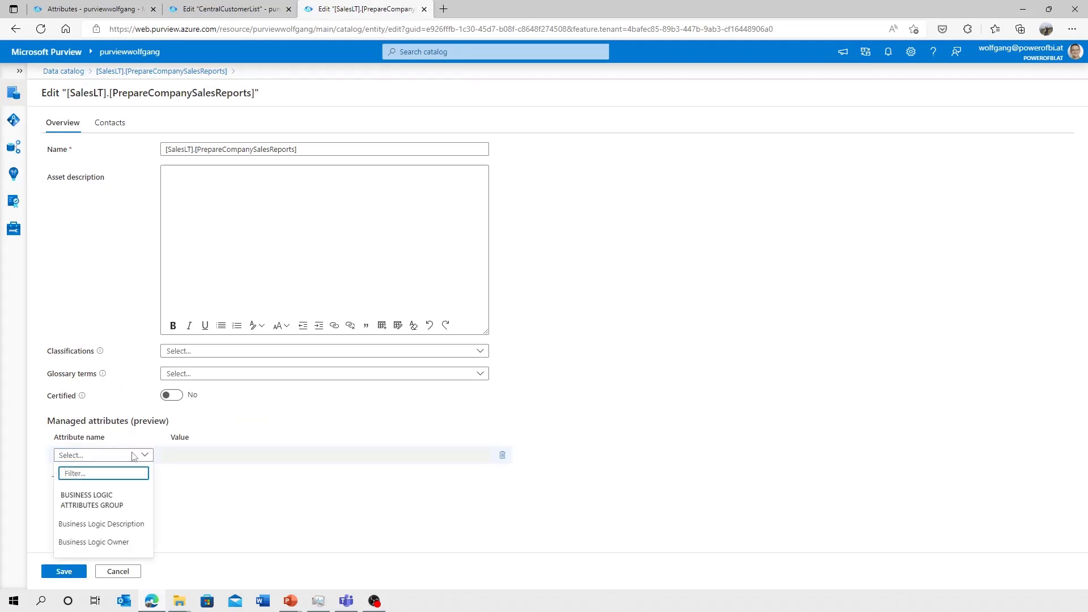
click(107, 542)
click(198, 483)
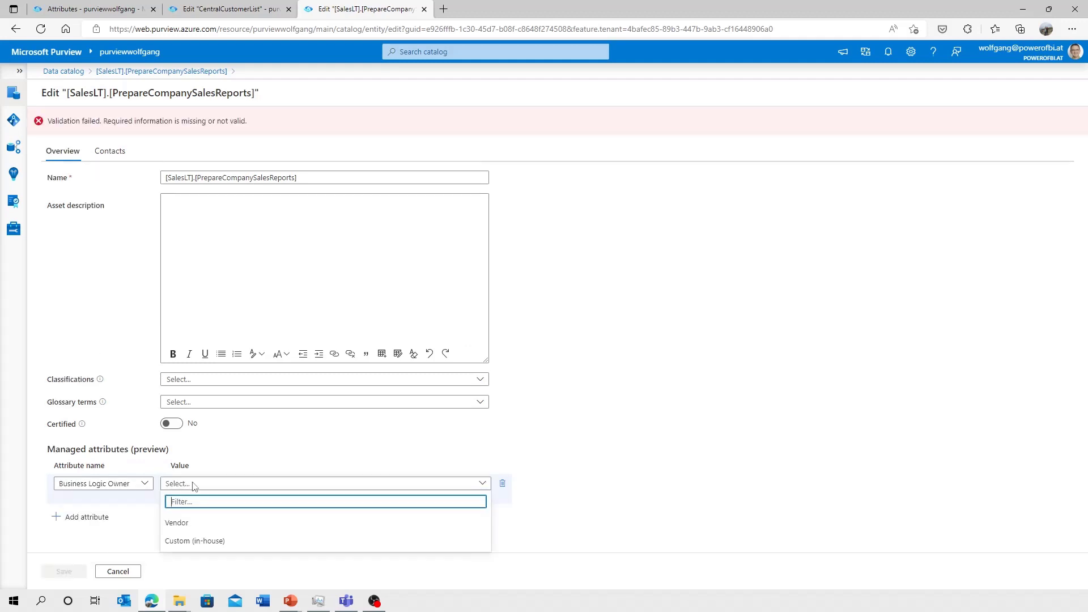
click(194, 527)
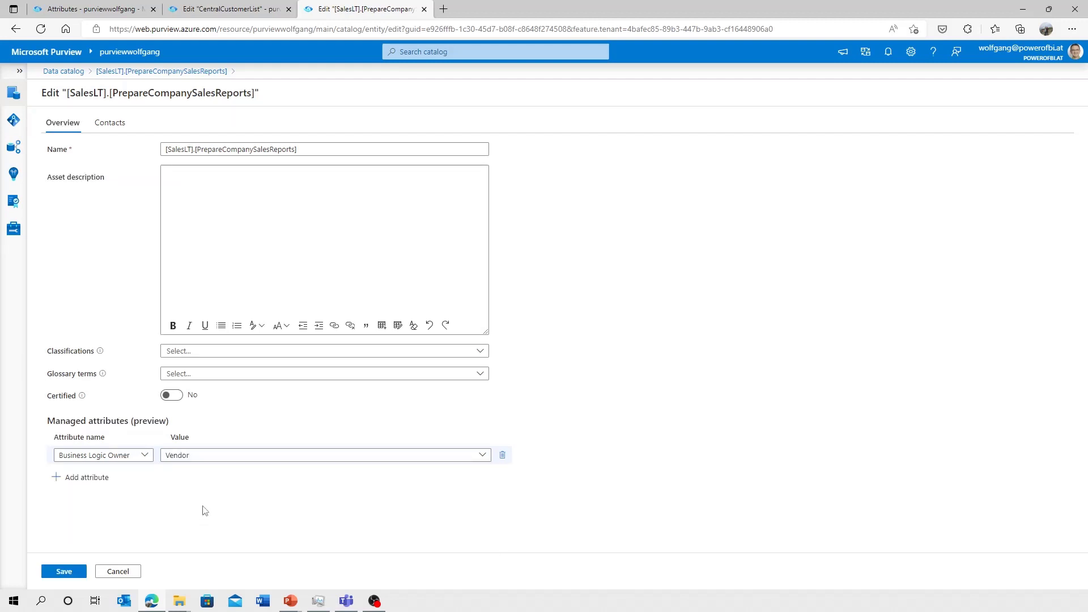
Add a Business Logic Description stating it comes from a vendor, and save the attributes.
click(100, 485)
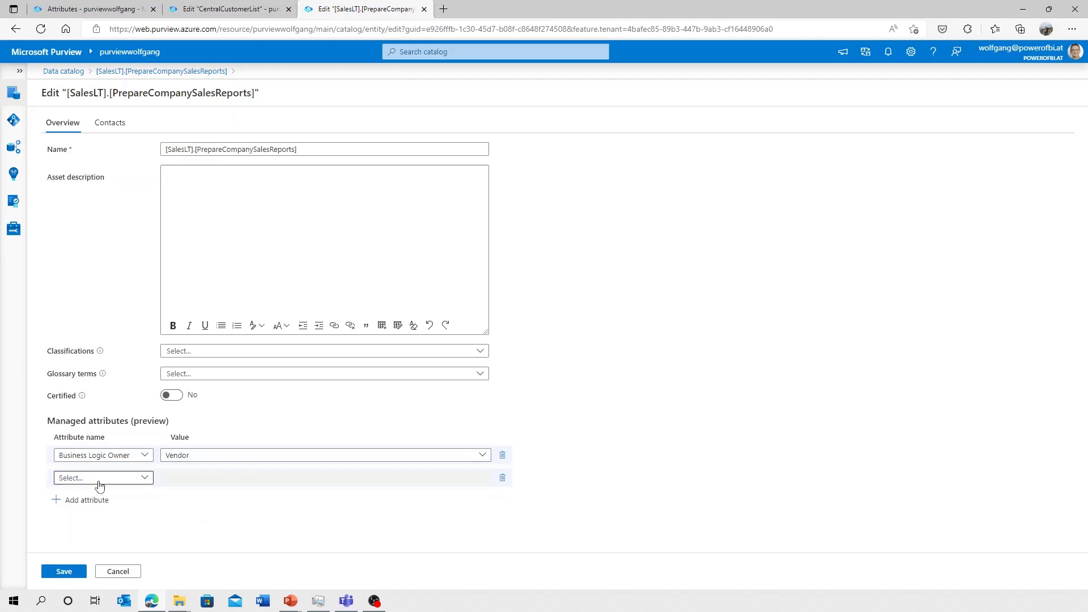
click(97, 477)
click(110, 547)
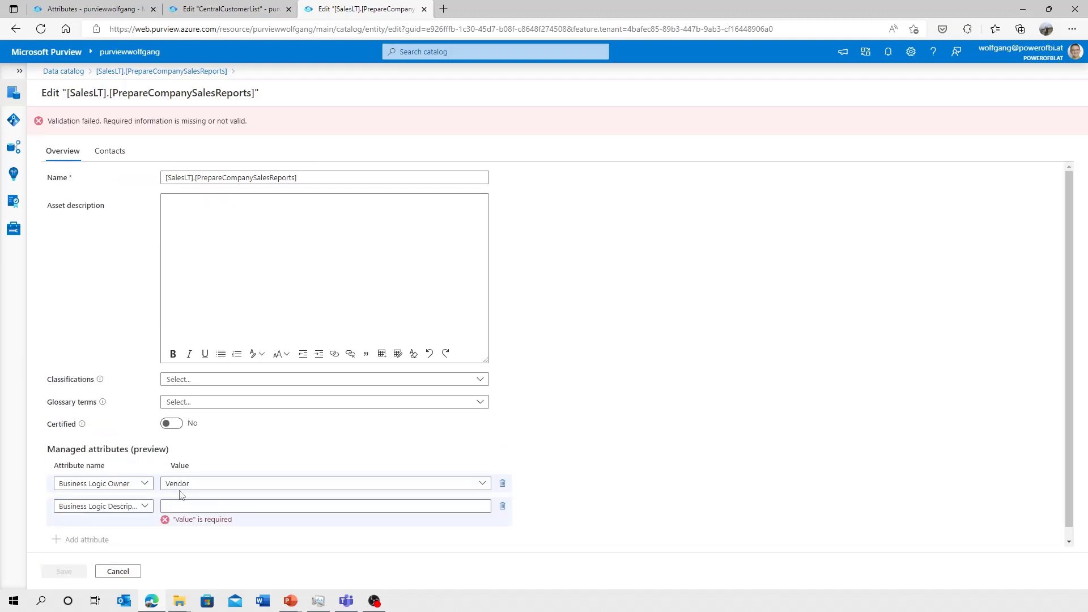
click(200, 506)
text(We c)
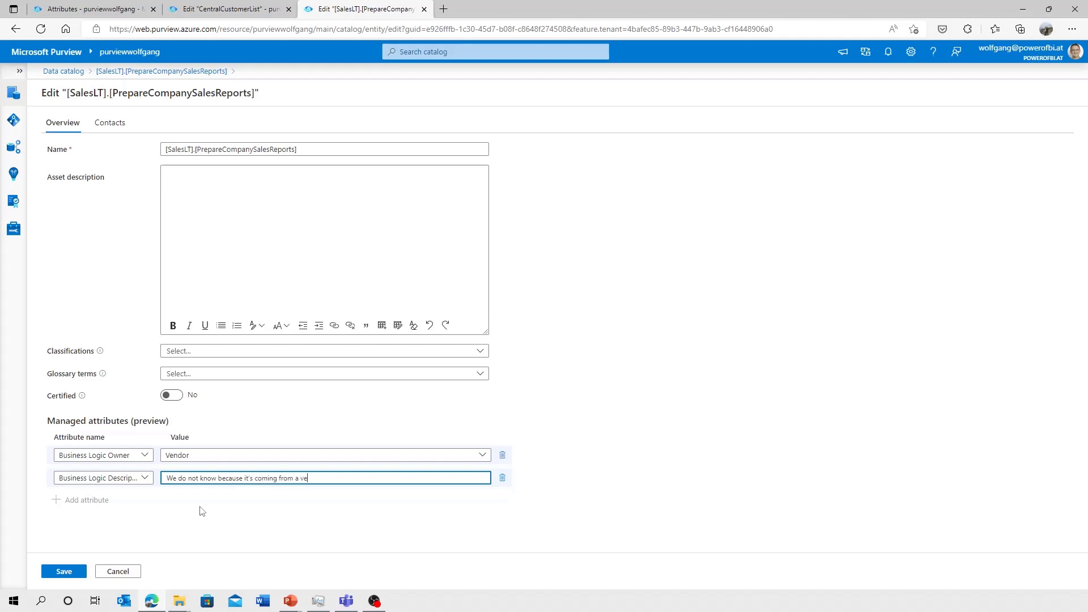
click(64, 571)
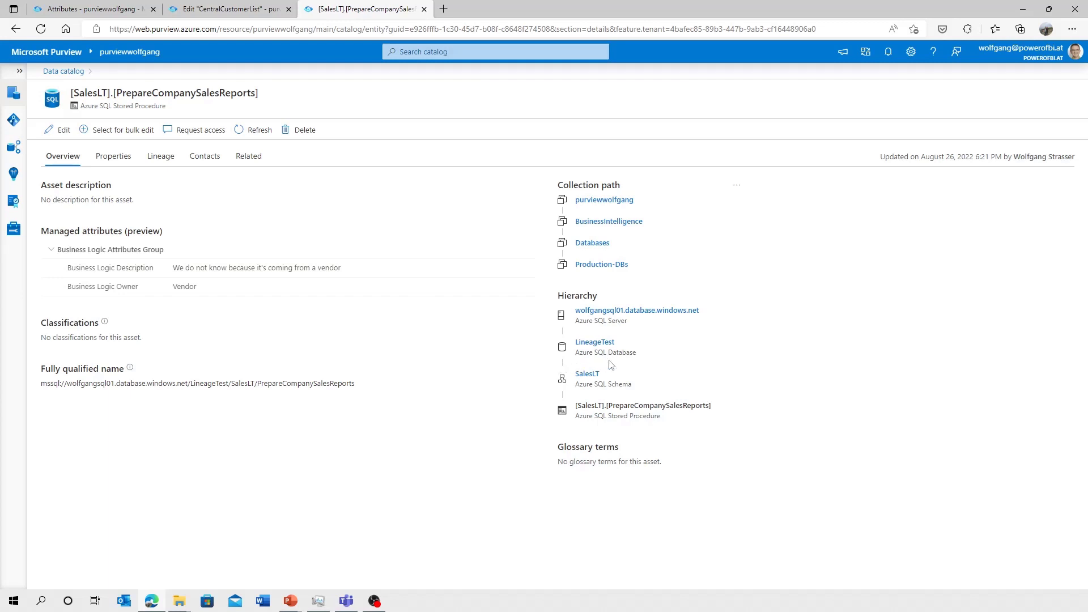
Go to the LineageTest Azure SQL Database asset from the Hierarchy section.
click(600, 343)
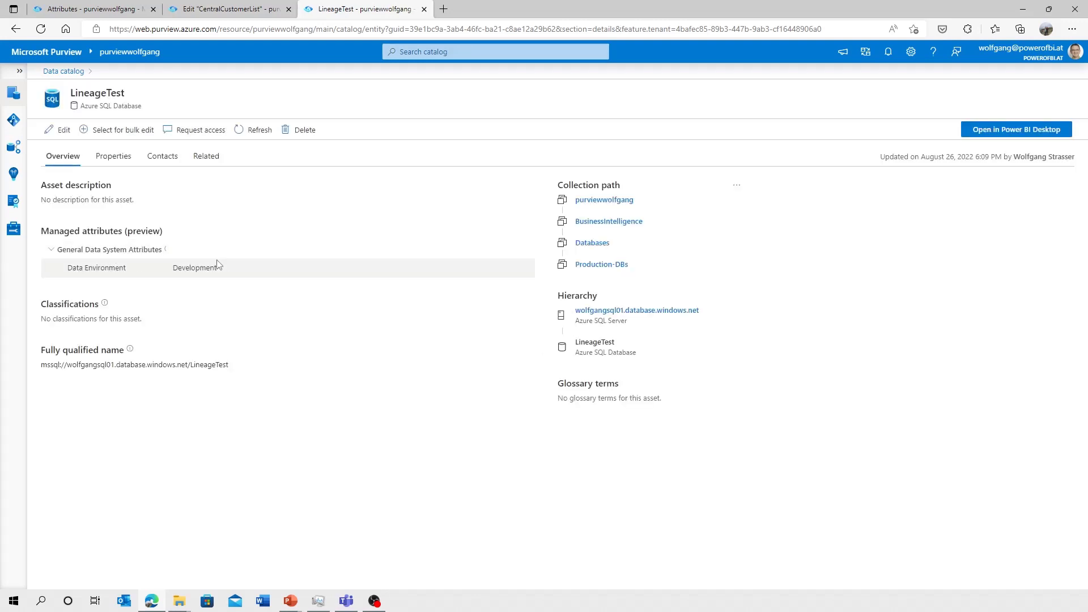
Edit LineageTest and save its Data Environment attribute as Testing.
click(55, 129)
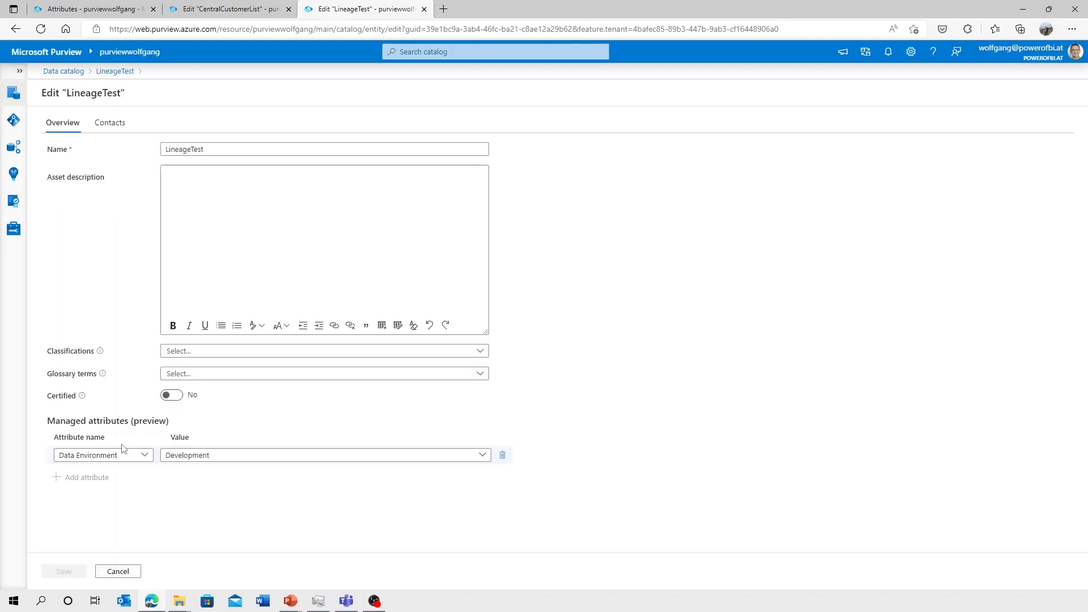
click(213, 456)
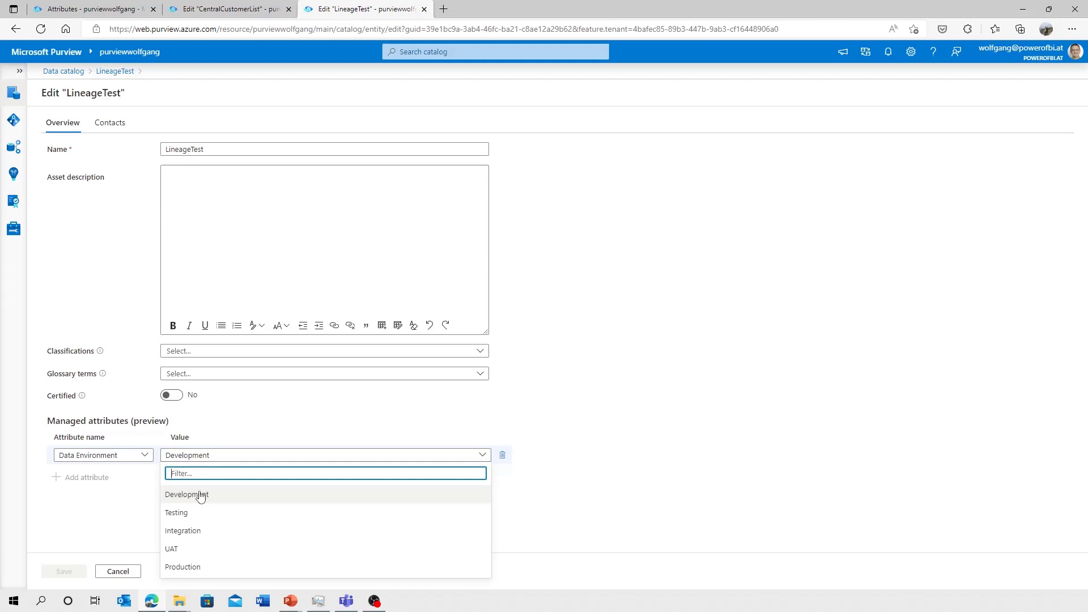
click(187, 512)
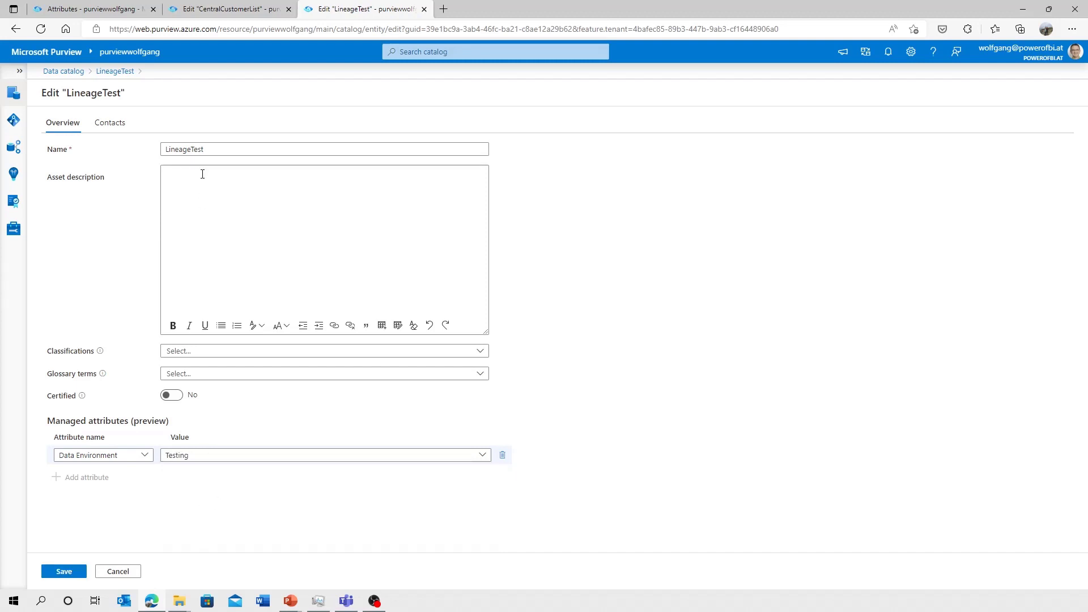
click(64, 571)
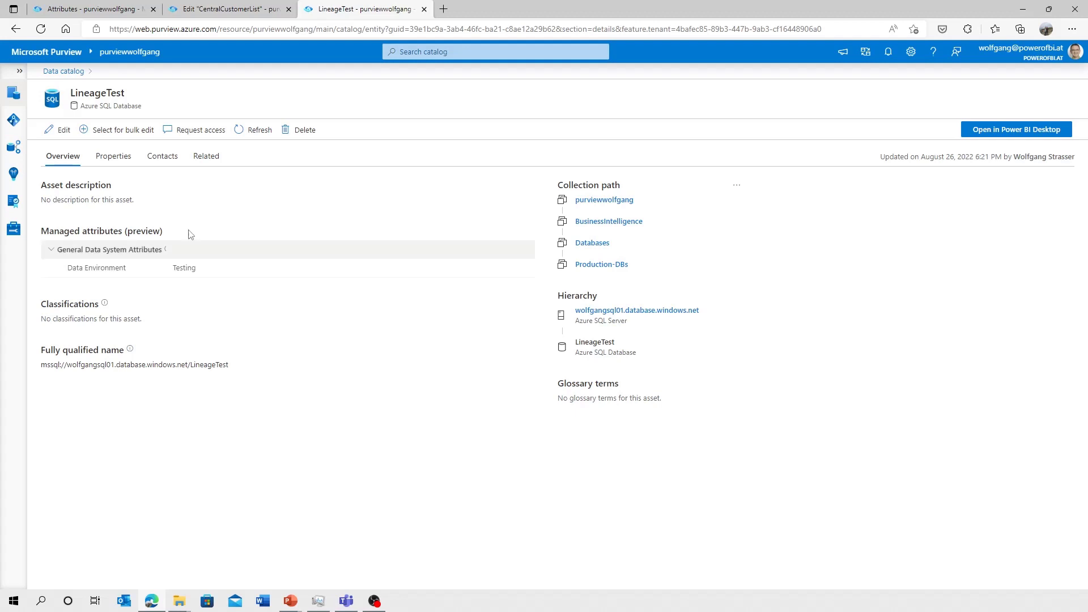
Switch to the Attributes browser tab showing the Managed attributes list.
click(79, 8)
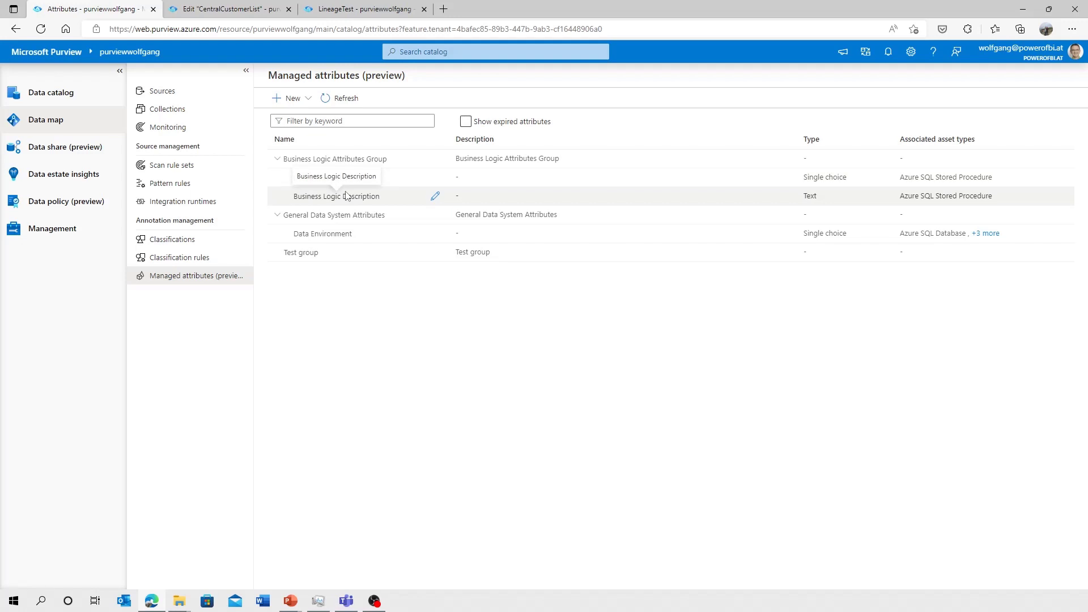
click(435, 196)
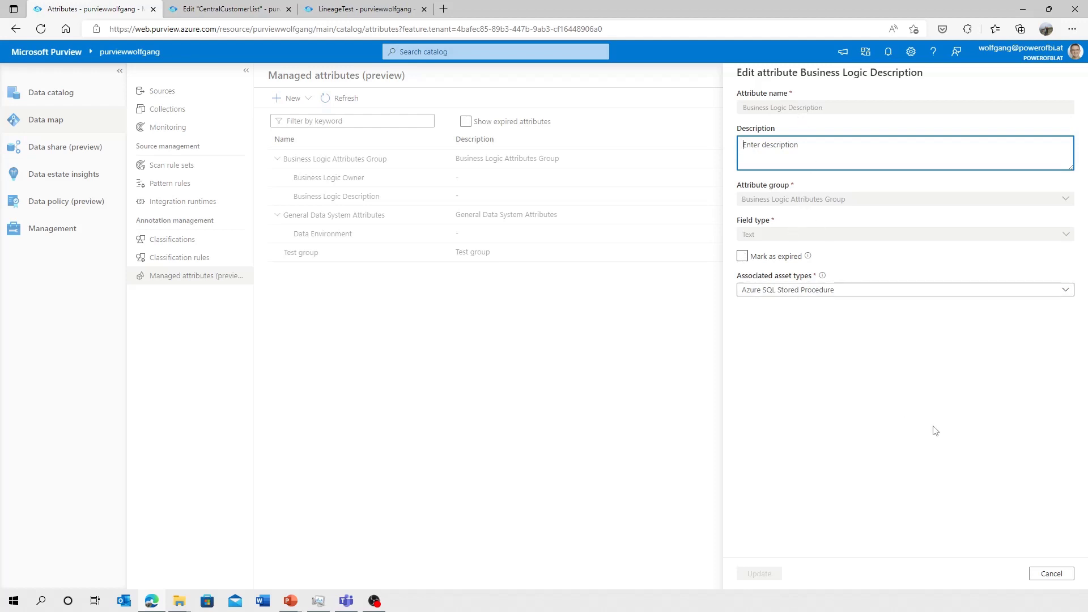
click(1051, 573)
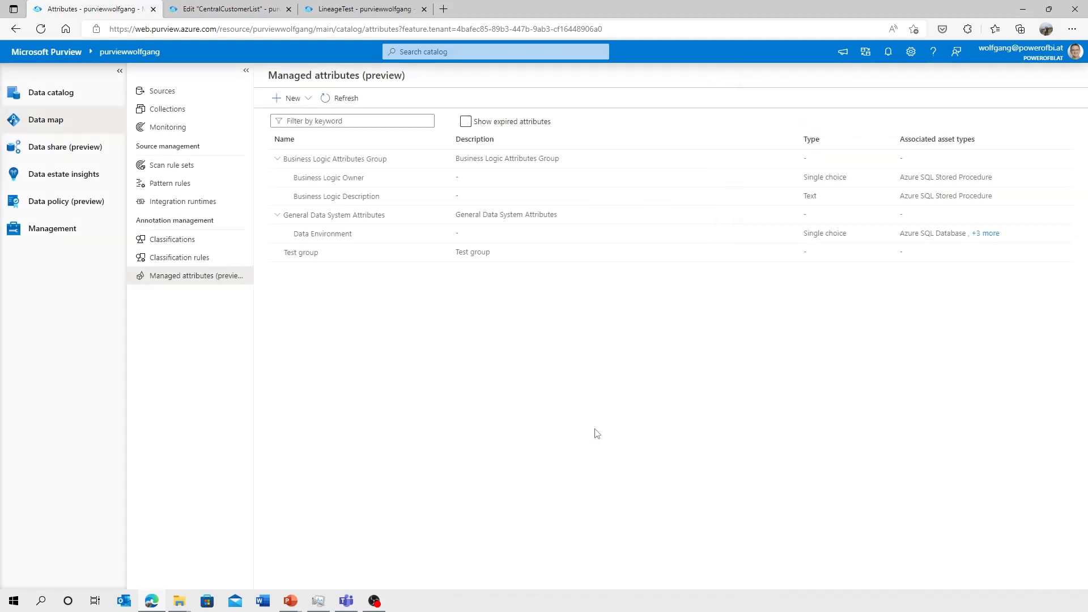